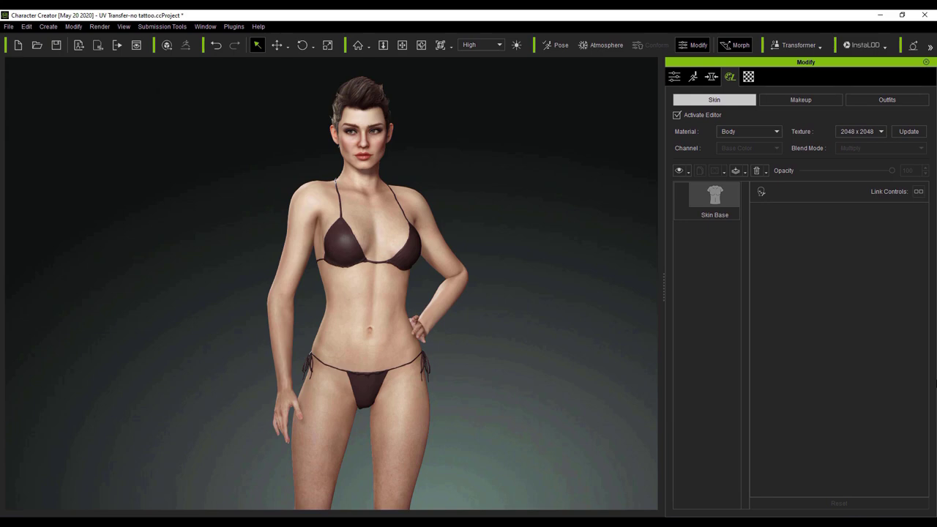
right_click_drag(488, 366, 489, 402)
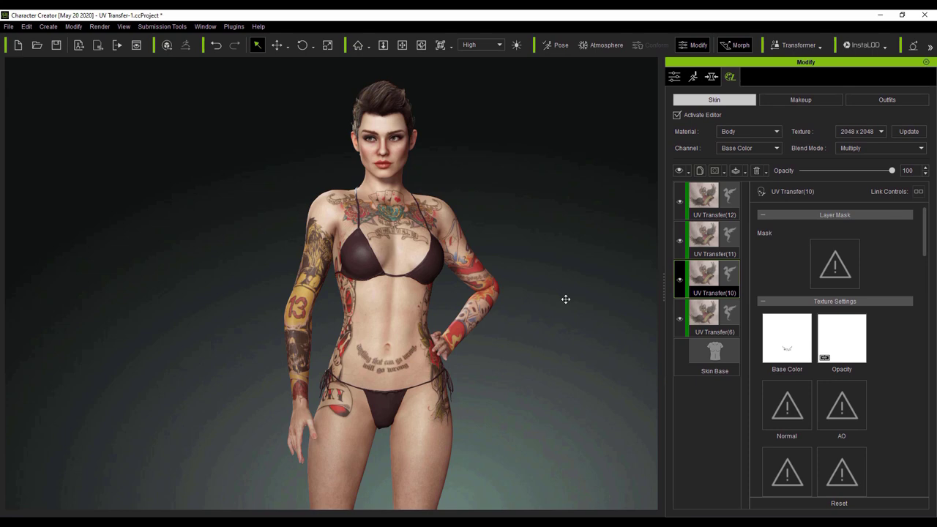
right_click_drag(501, 370, 483, 404)
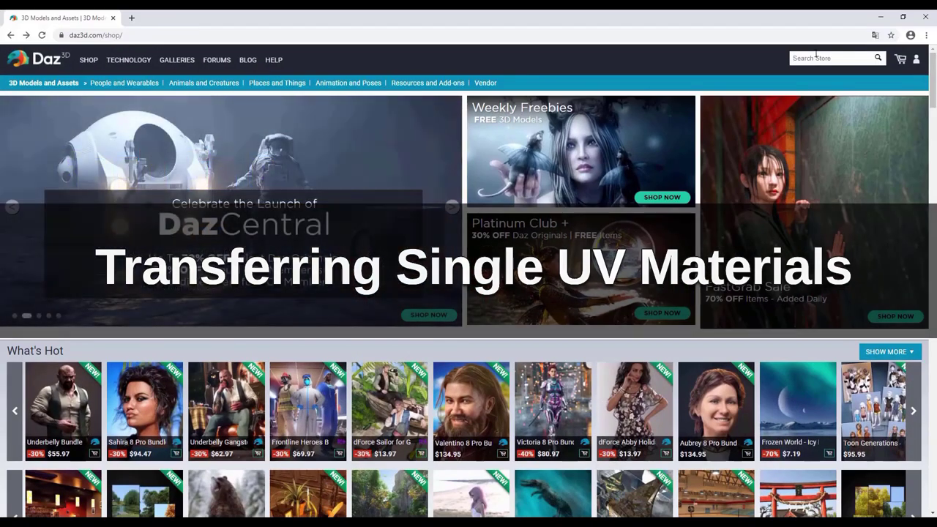
Search the Daz 3D store for "tattoo" and open the Inked Vol.13: unLUCKY Tattoos for Genesis 8 Female(s) product page.
left_click(818, 58)
type("ta")
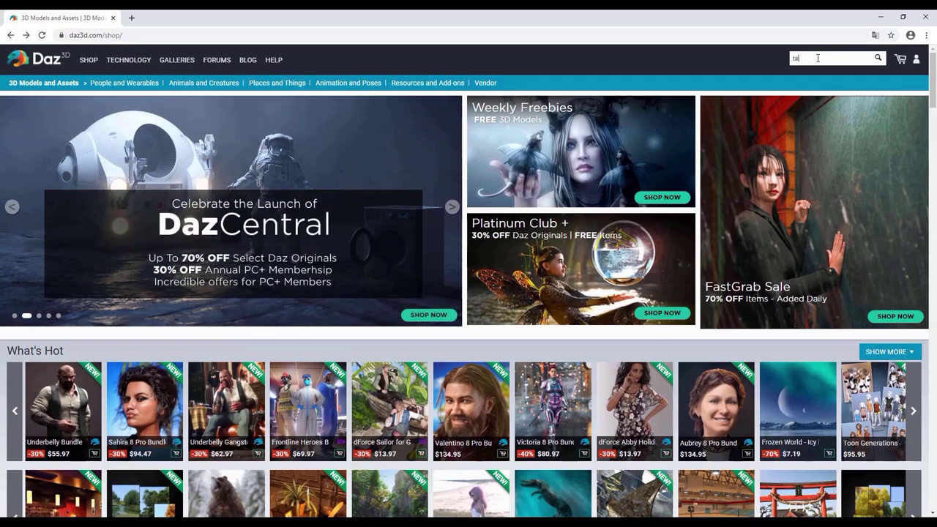
type("ttoo")
key("Return")
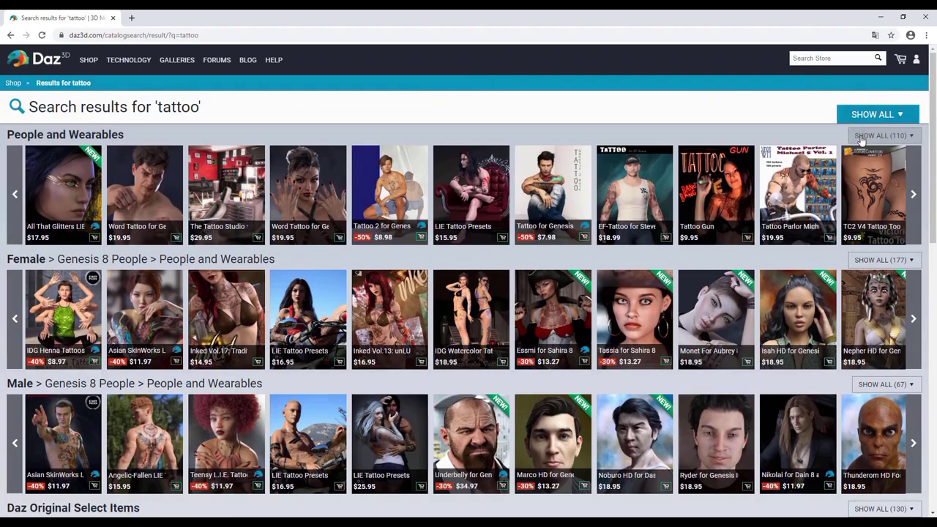
mouse_move(920, 183)
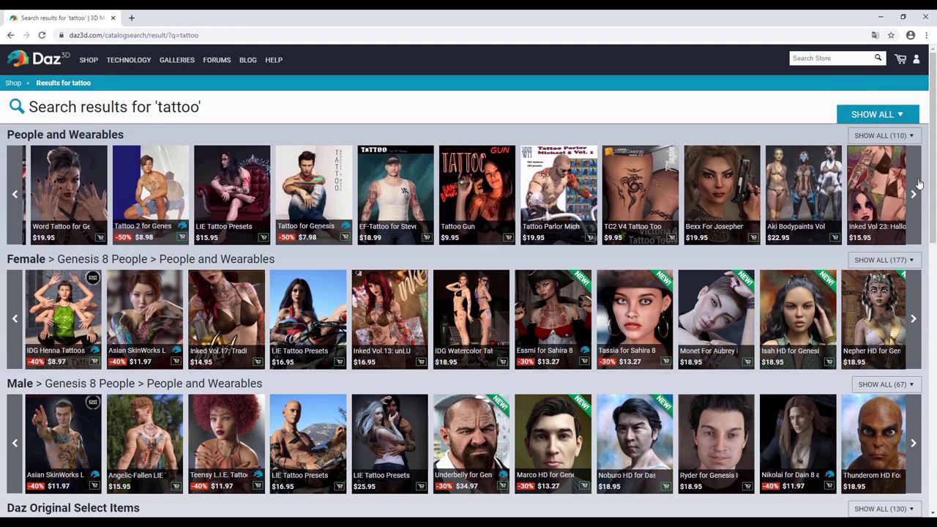
mouse_move(936, 176)
left_mouse_down()
mouse_move(932, 339)
mouse_move(933, 175)
left_mouse_up()
left_click(389, 303)
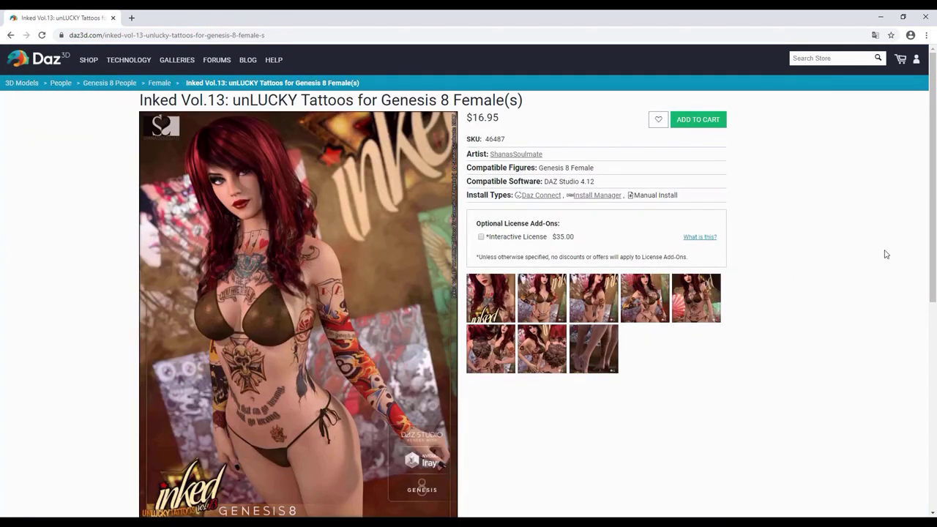
Browse the enlarged preview images of the Inked Vol.13 tattoo product and close the gallery.
left_click(310, 307)
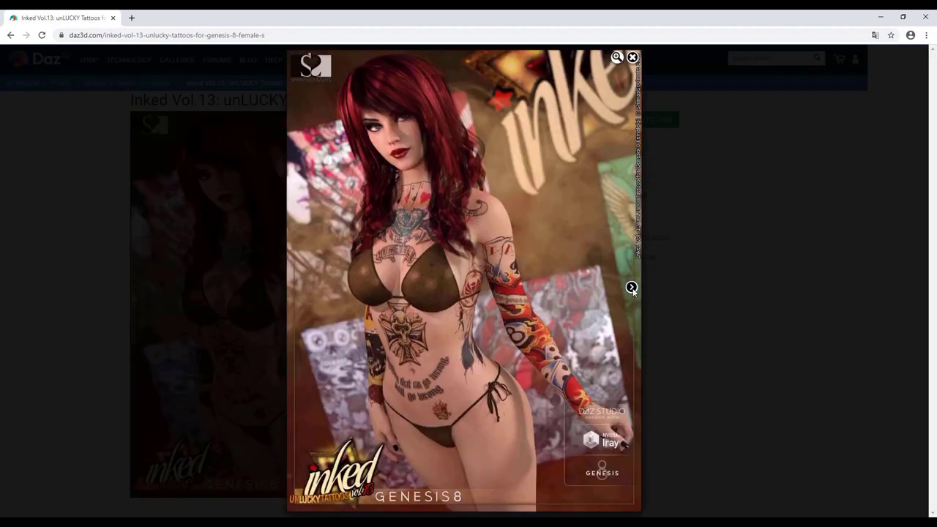
left_click(632, 288)
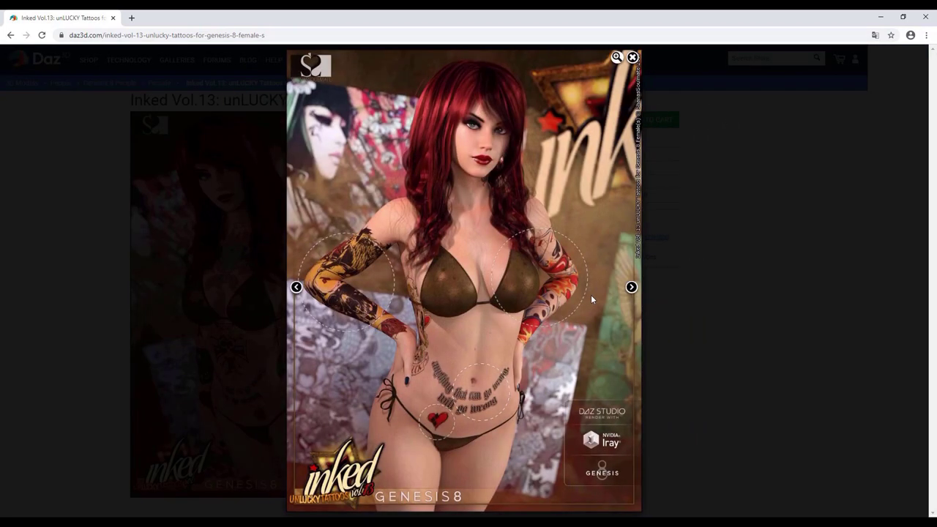
left_click(633, 287)
left_click(632, 287)
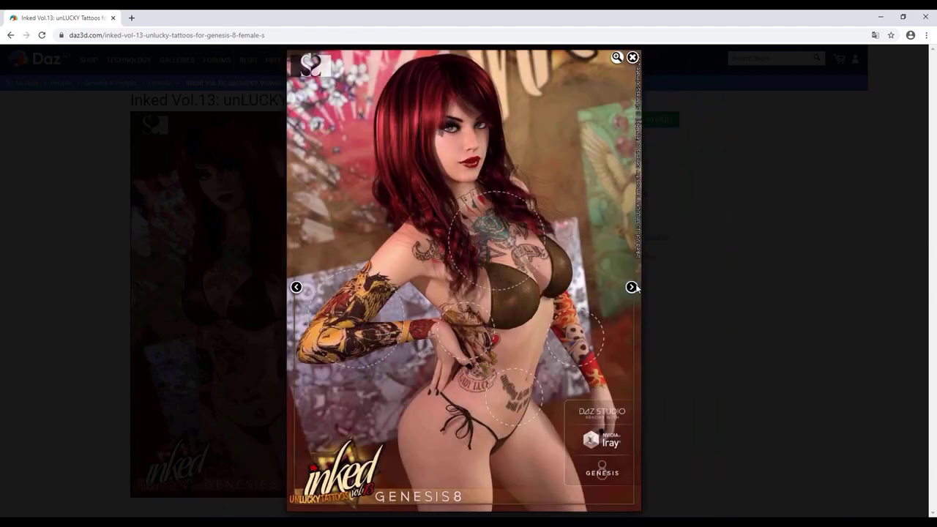
left_click(730, 319)
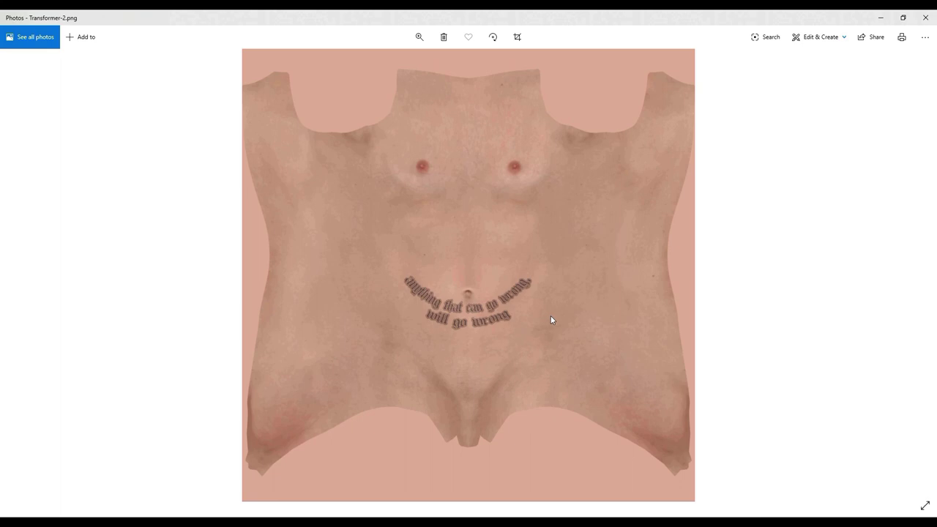
Switch to Character Creator, toggle the UV Transfer(10) layer's visibility off and on, and show only its Transform settings.
left_click(927, 300)
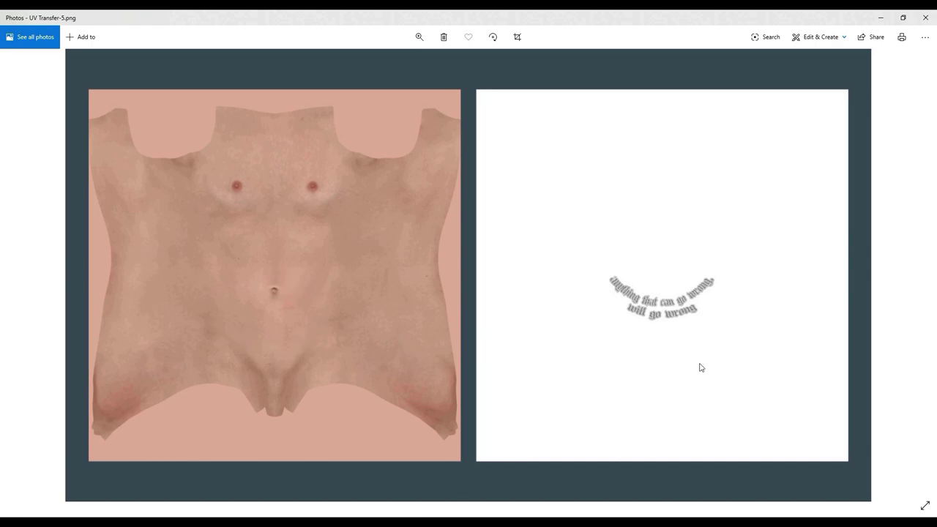
left_click(881, 17)
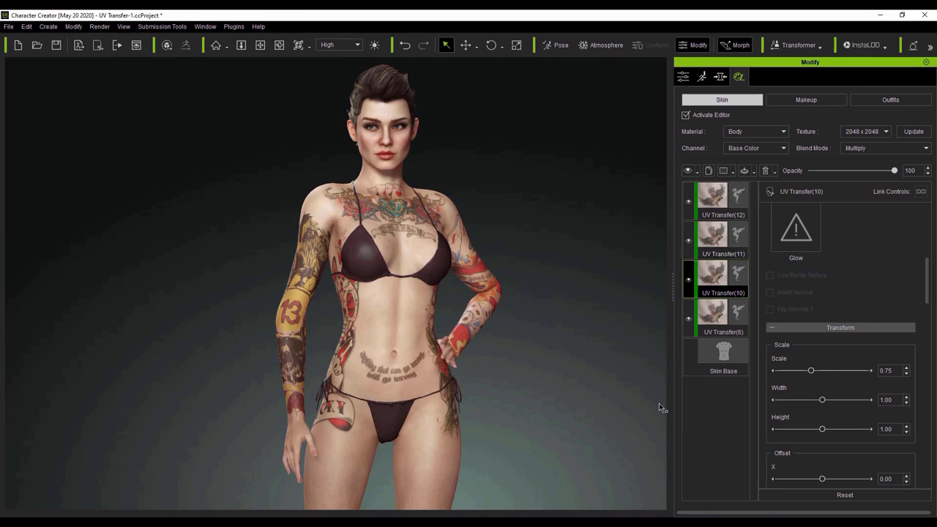
left_click(689, 284)
left_click(688, 283)
left_click_drag(929, 293, 928, 299)
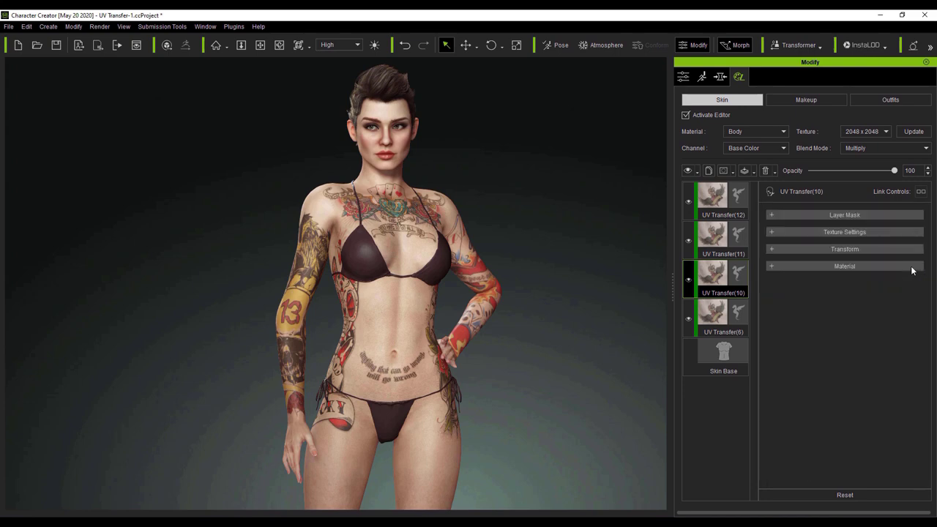
left_click(890, 250)
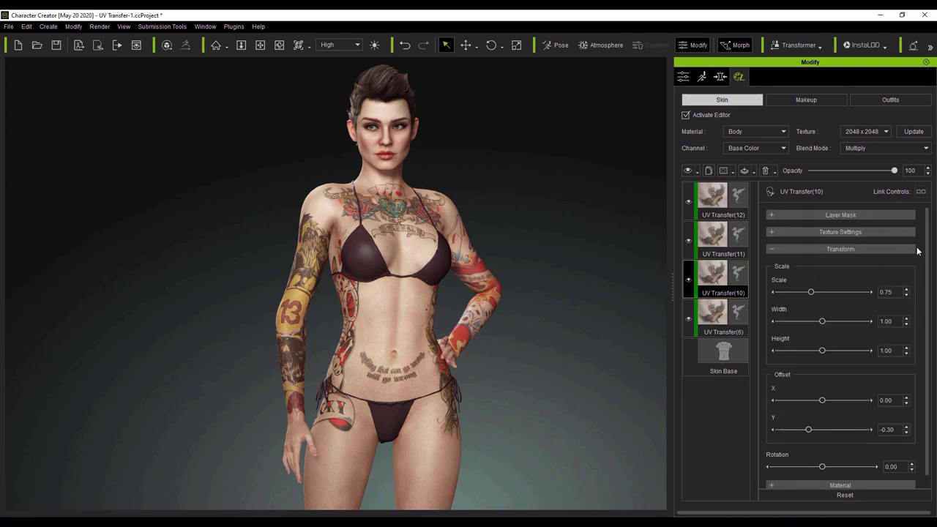
scroll(872, 293, "down", 1)
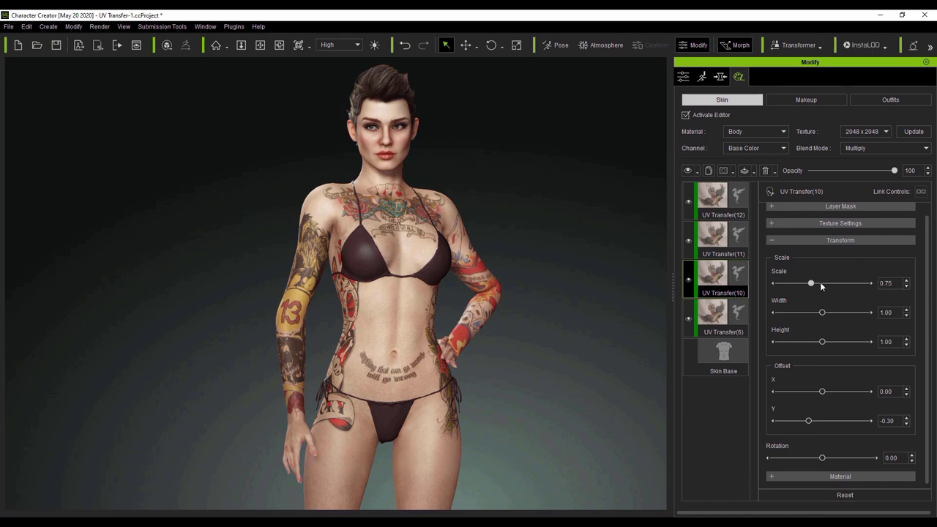
Try scaling the abdomen tattoo to 0.91 and altering its width, height and offset, undoing each change.
left_click_drag(837, 283, 818, 283)
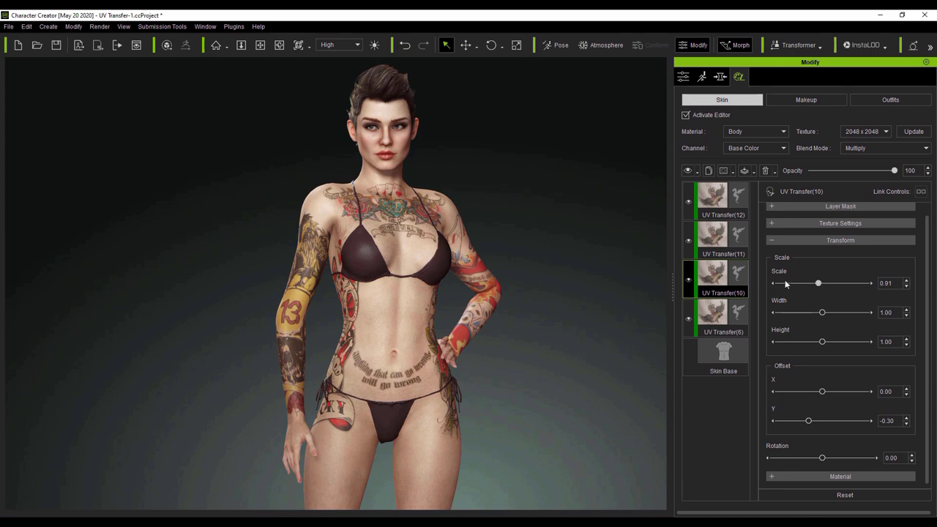
key("ctrl+z")
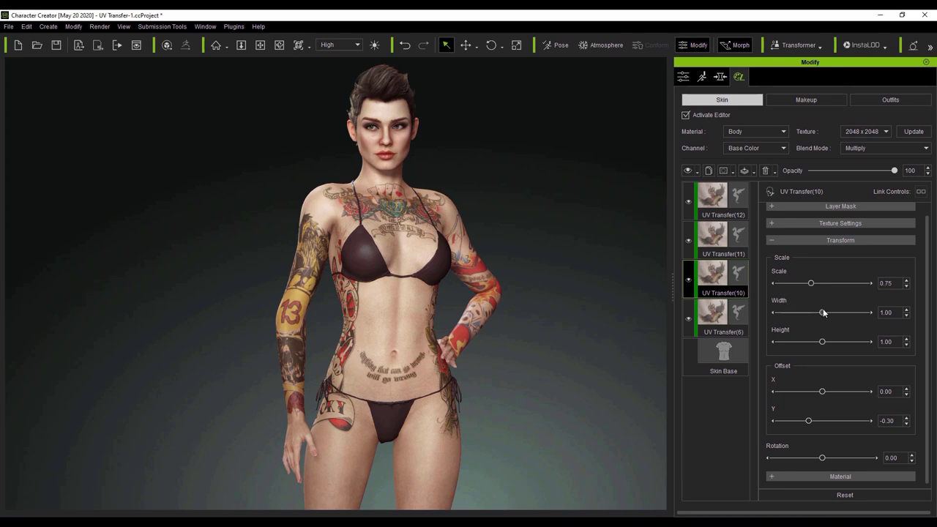
left_click_drag(824, 313, 803, 309)
key("ctrl+z")
mouse_move(822, 342)
left_mouse_down()
mouse_move(869, 341)
mouse_move(811, 345)
left_mouse_up()
key("ctrl+z")
left_click_drag(824, 397, 782, 411)
key("ctrl+z")
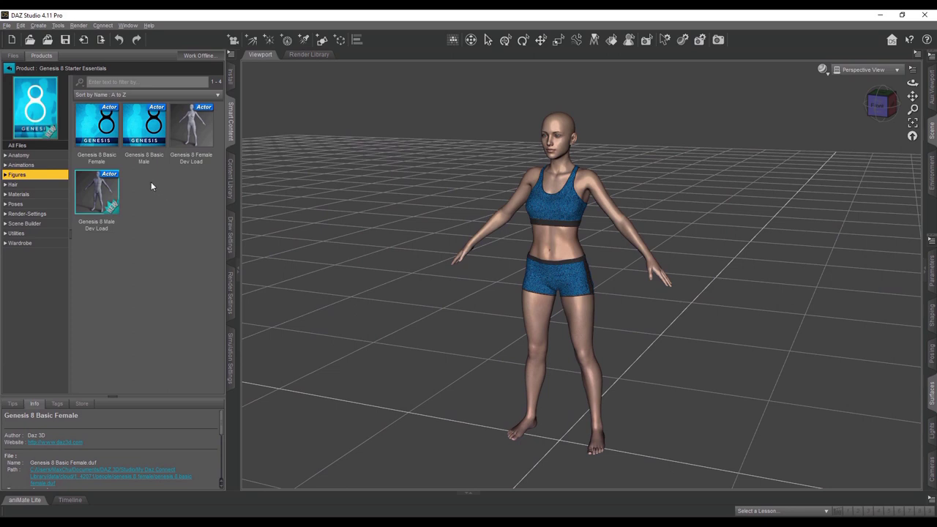
In DAZ Studio, open the Inked Vol.13: unLUCKY Tattoos for Genesis 8 Female(s) product and list all its files.
left_click(97, 126)
left_click(7, 68)
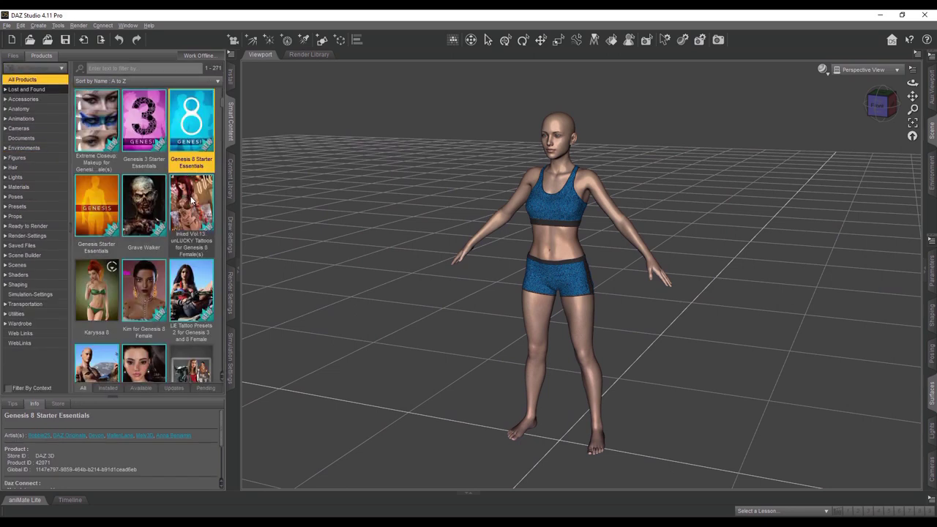
left_click(193, 213)
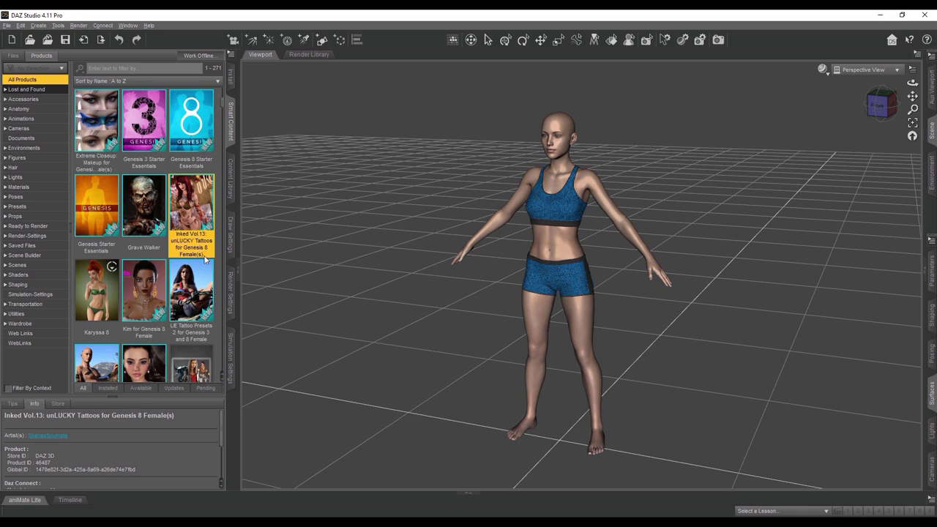
double_click(194, 209)
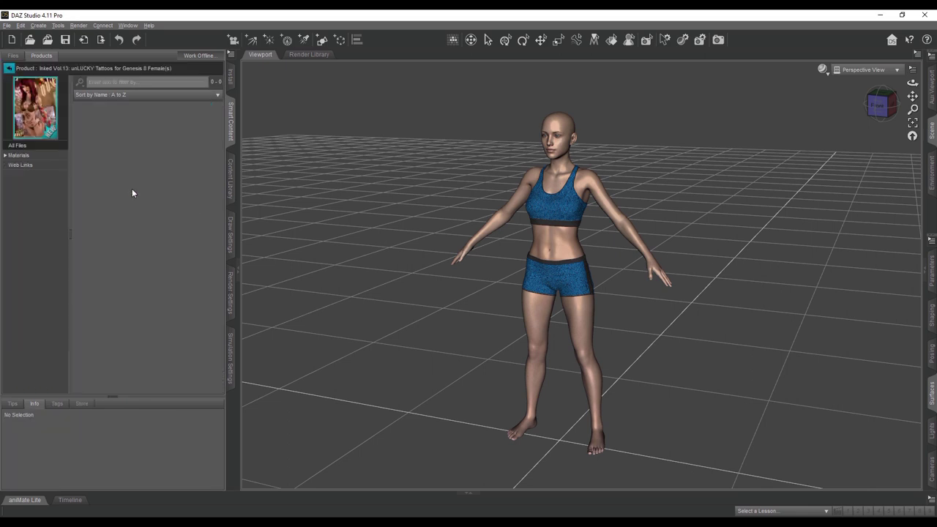
left_click(27, 147)
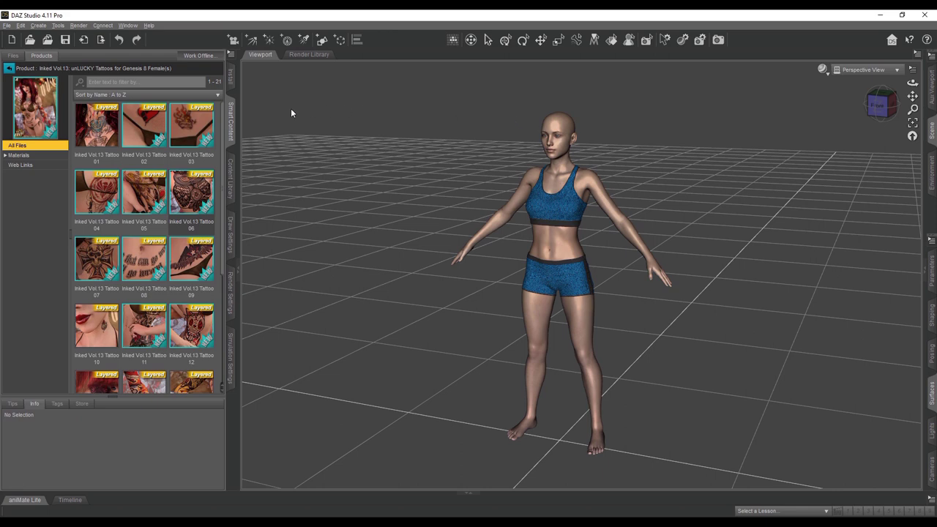
Apply Inked Vol.13 Tattoo 14 to the Genesis 8 female figure, deselect the figure and inspect the arm tattoo.
scroll(215, 148, "down", 3)
left_click_drag(224, 224, 219, 163)
left_click(153, 314)
left_click(547, 129)
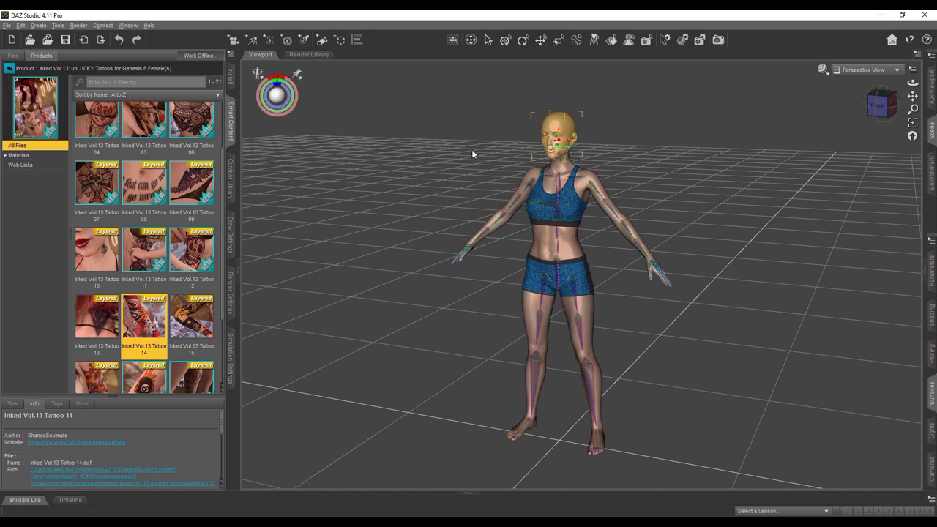
double_click(150, 311)
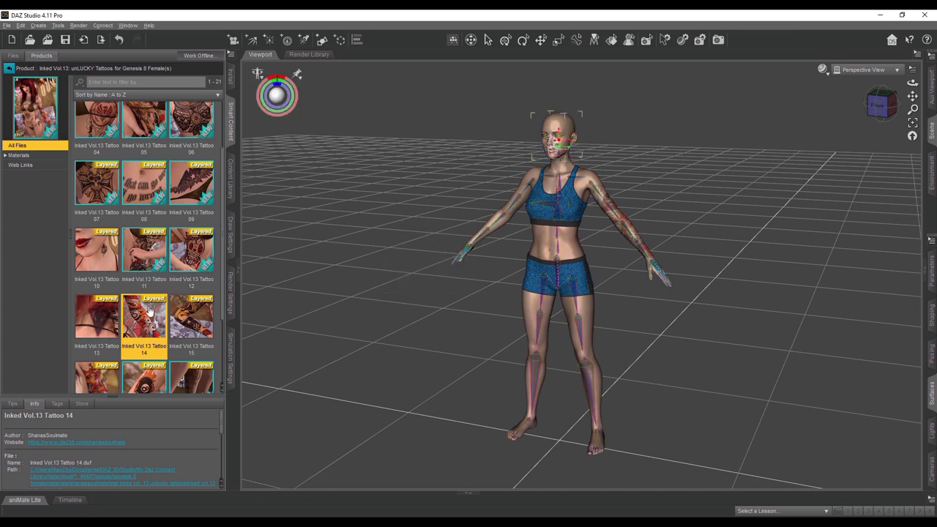
left_click(767, 211)
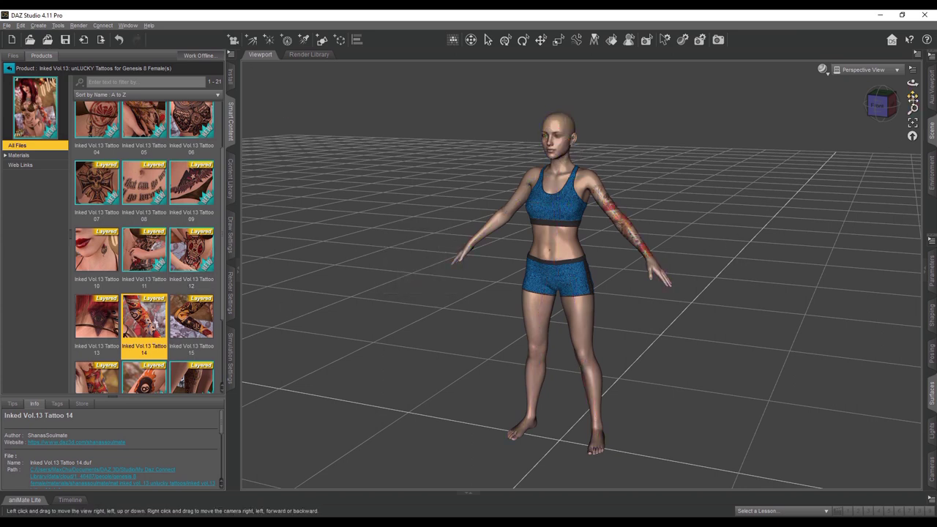
left_click_drag(914, 96, 676, 281)
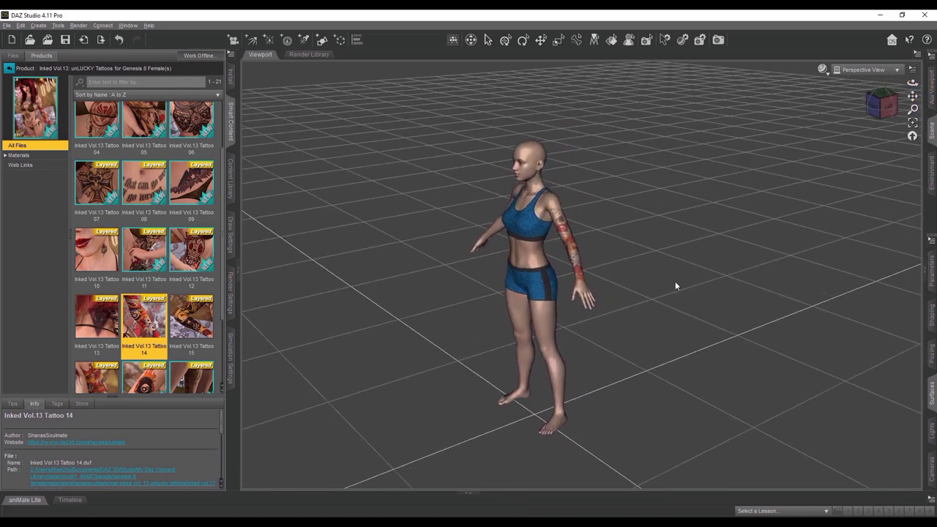
scroll(679, 266, "up", 3)
scroll(679, 268, "up", 5)
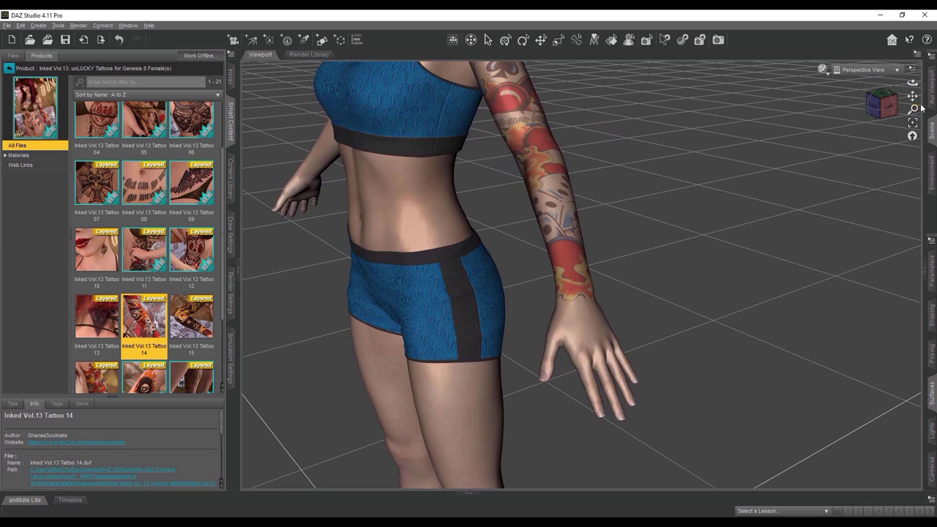
left_click_drag(913, 96, 804, 74)
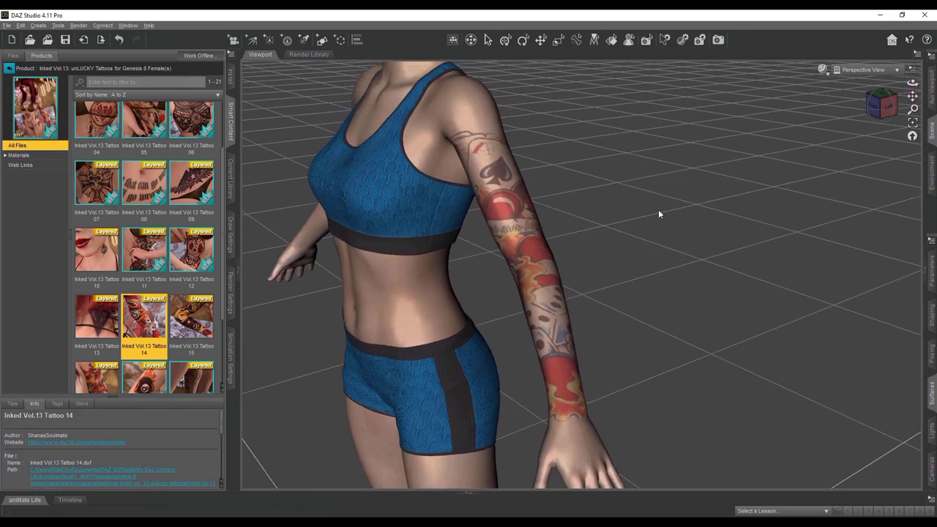
Open the folder containing the Inked Vol.13 Tattoo 14 file and arrange the file browser window beside the content list.
right_click(155, 313)
left_click(177, 402)
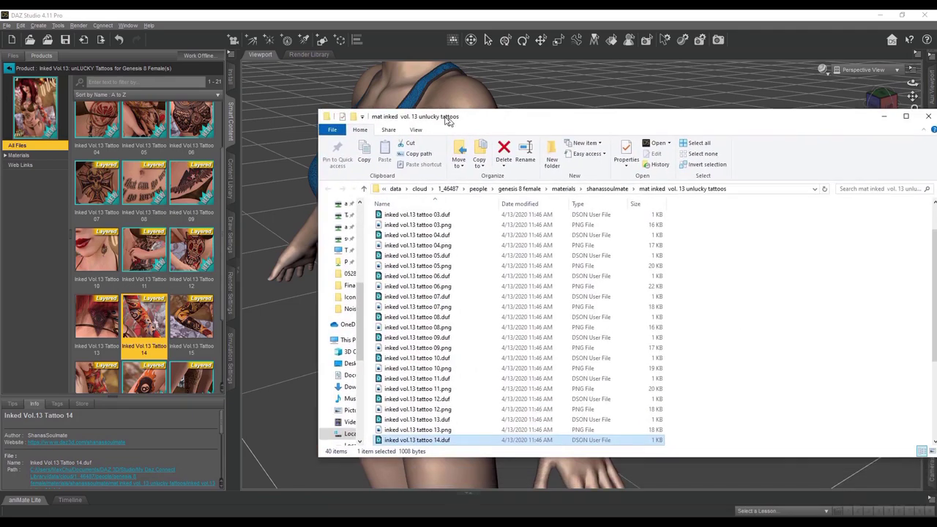
left_click_drag(447, 59, 362, 98)
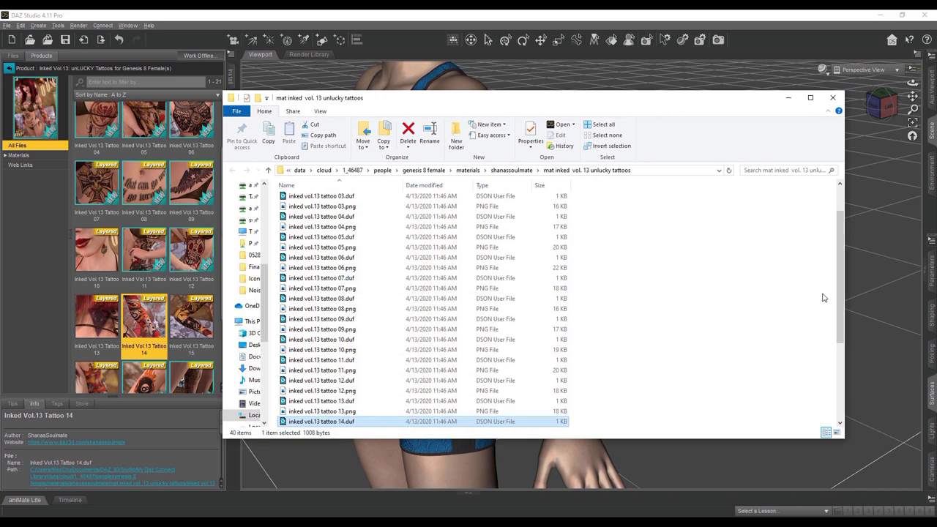
left_click_drag(845, 298, 735, 307)
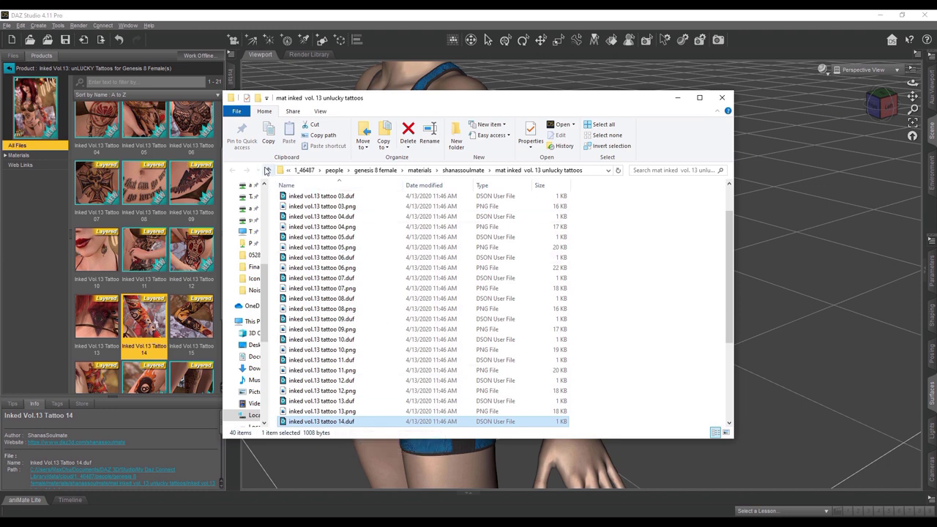
Go up from the tattoo materials folder to the product's 1_46487 root folder.
left_click(267, 170)
left_click(267, 170)
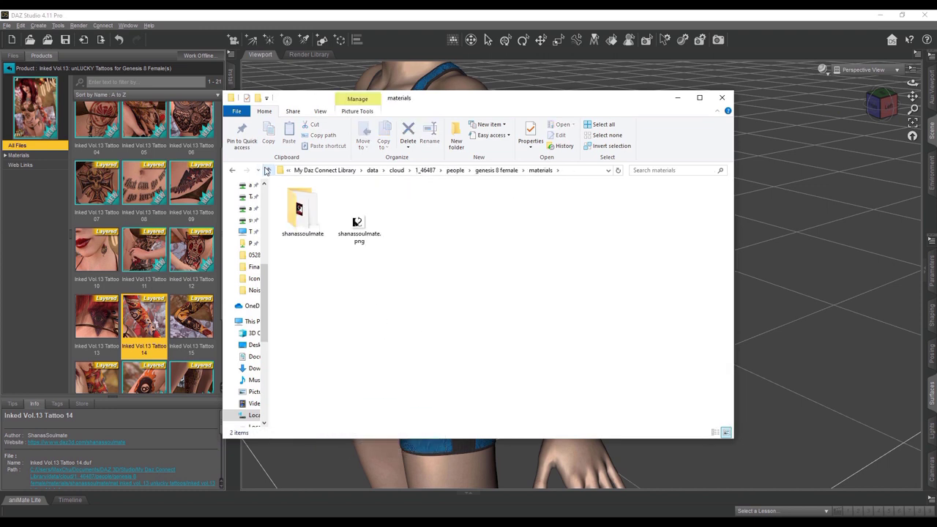
left_click(267, 170)
left_click(267, 170)
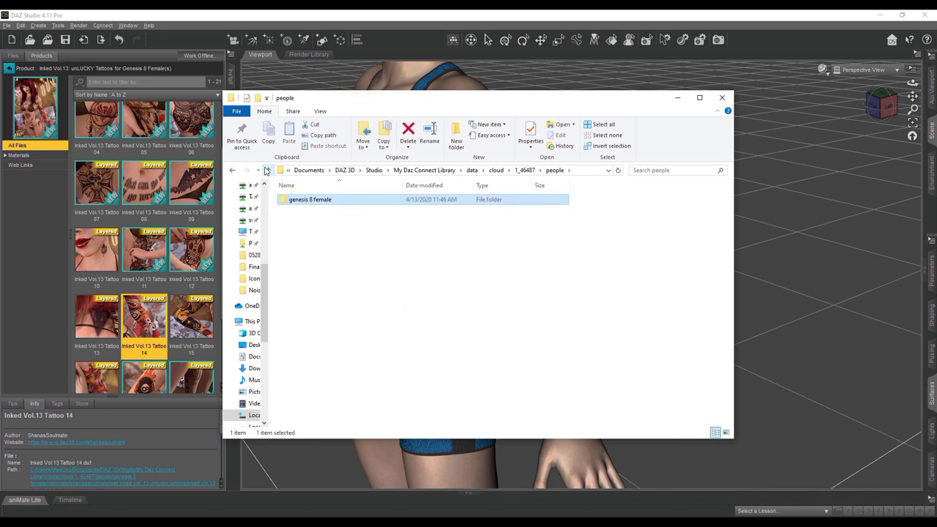
left_click(267, 170)
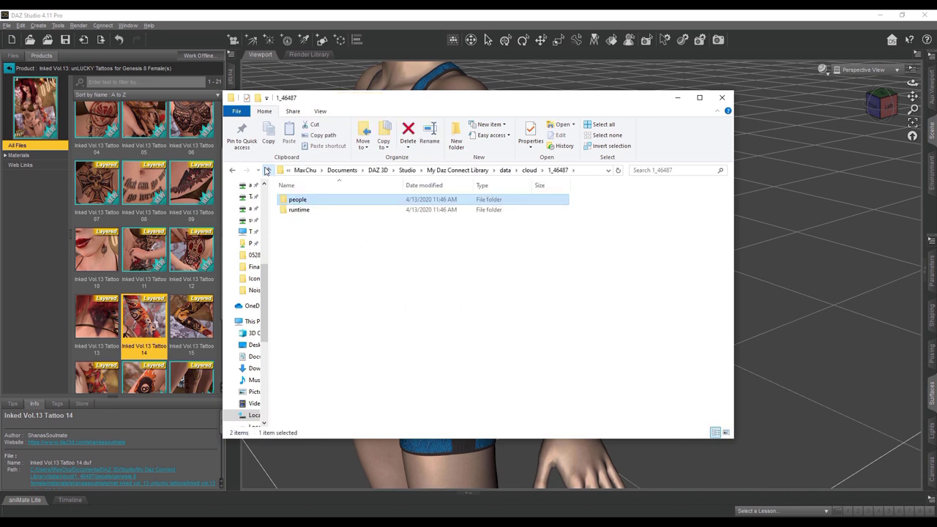
Open the product's runtime/textures/shanassoulmate/inked_vol13_unlucky folder and preview the inked_vol13_tat14.jpg texture.
double_click(309, 212)
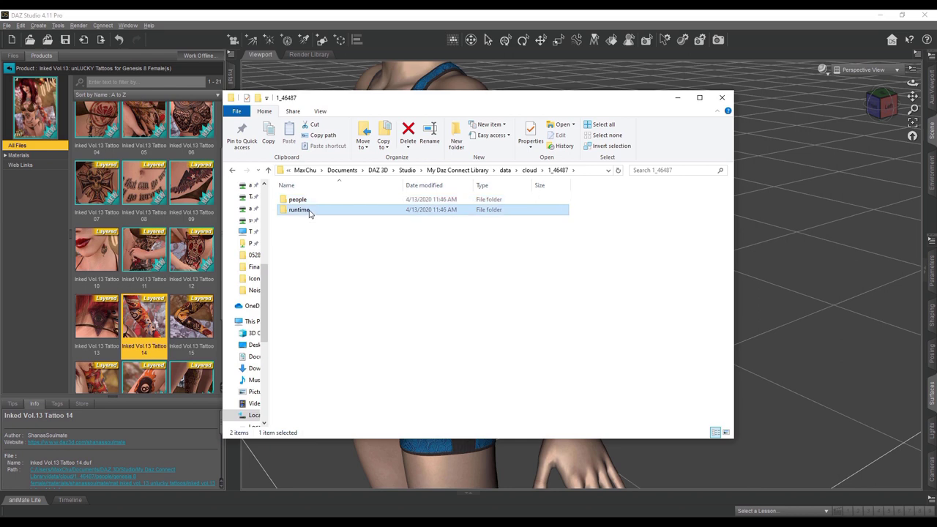
double_click(307, 210)
double_click(307, 203)
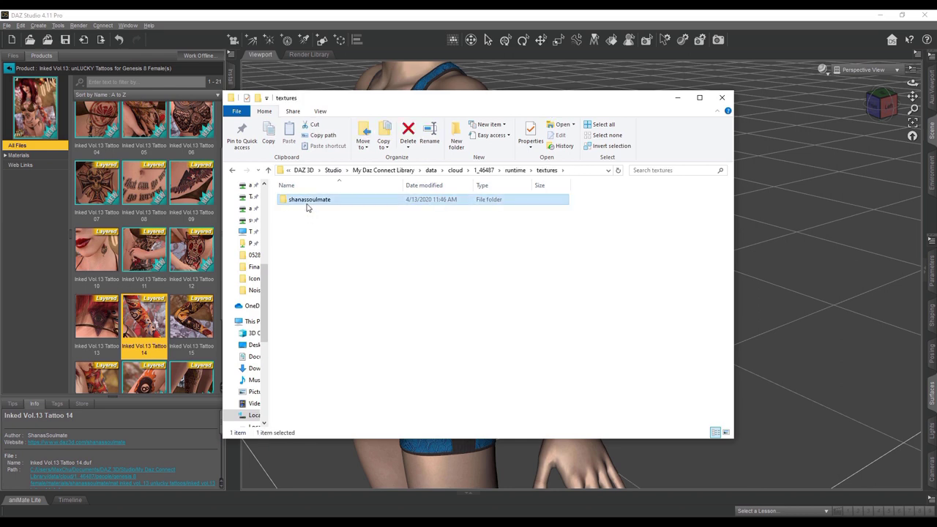
double_click(307, 204)
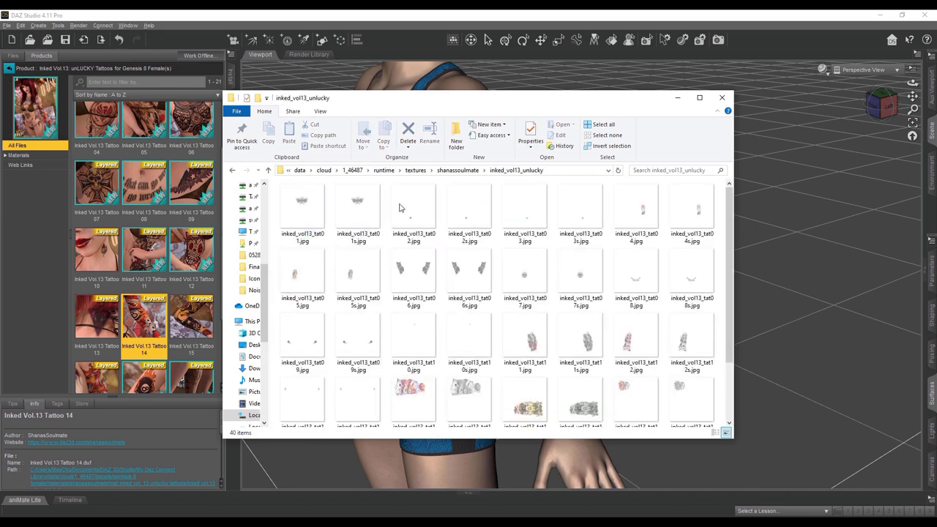
left_click_drag(730, 219, 732, 274)
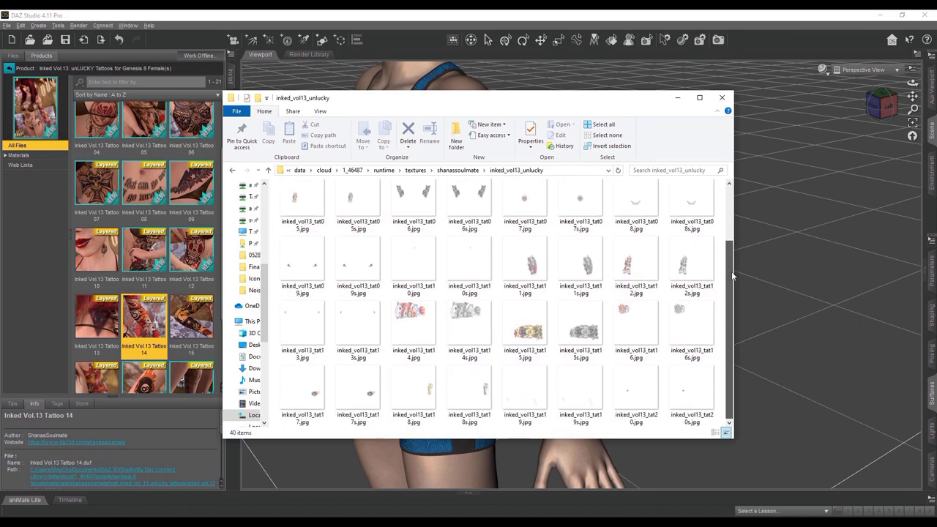
double_click(415, 323)
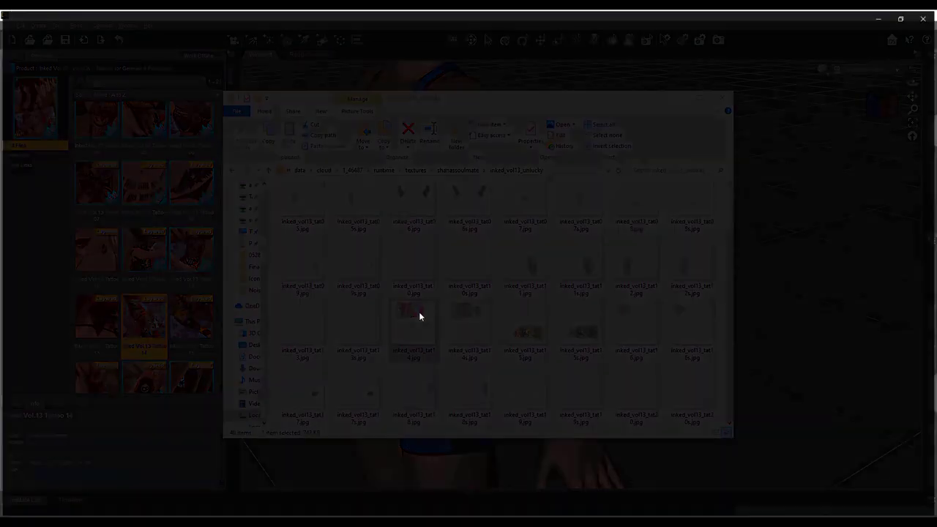
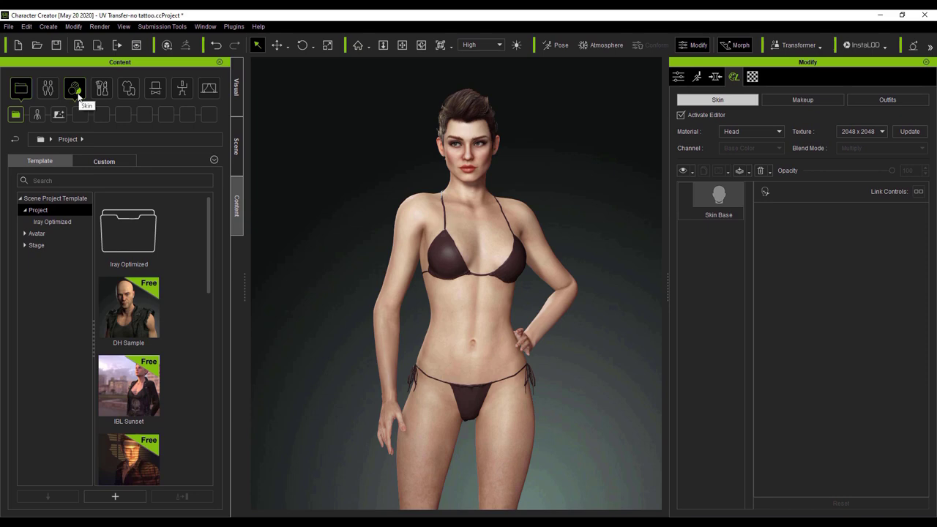
In Character Creator, open the SkinGen Tools UV Transfer templates for Daz G8_F in the skin content library.
left_click(76, 93)
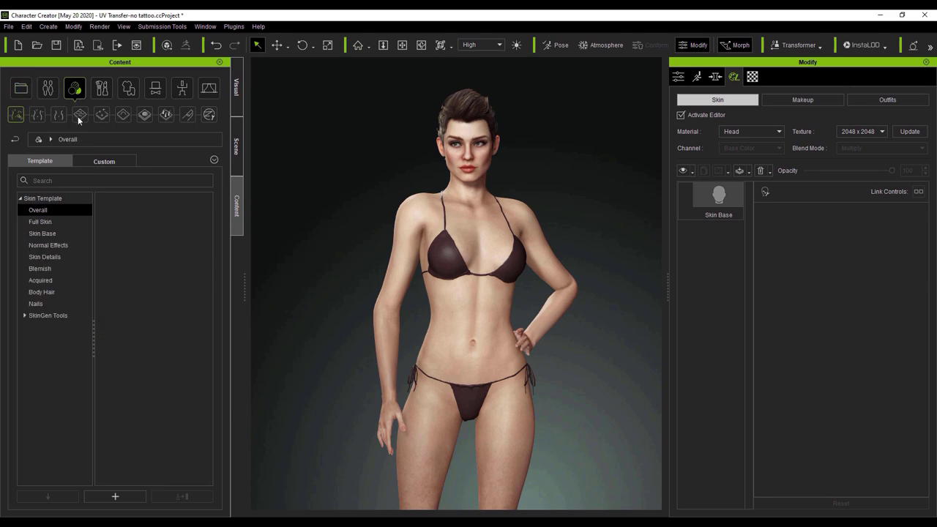
left_click(210, 115)
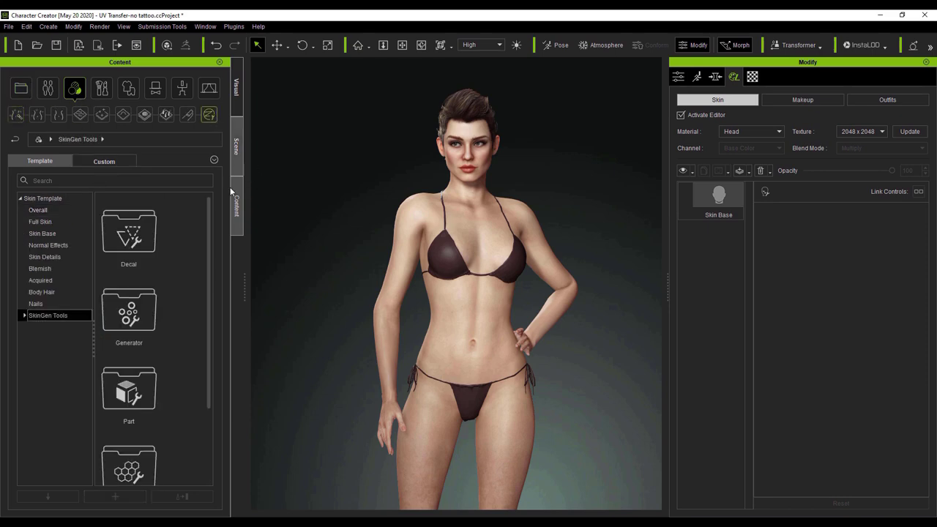
left_click_drag(243, 298, 310, 290)
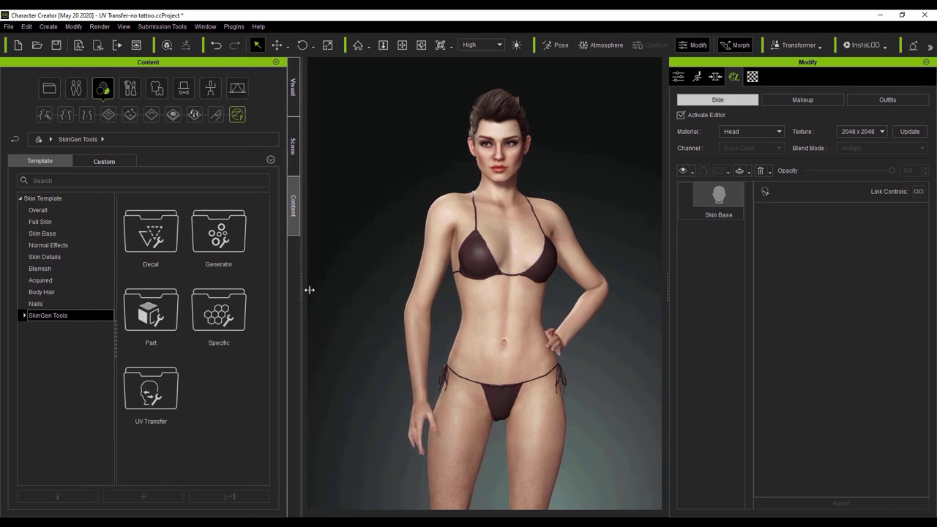
double_click(167, 398)
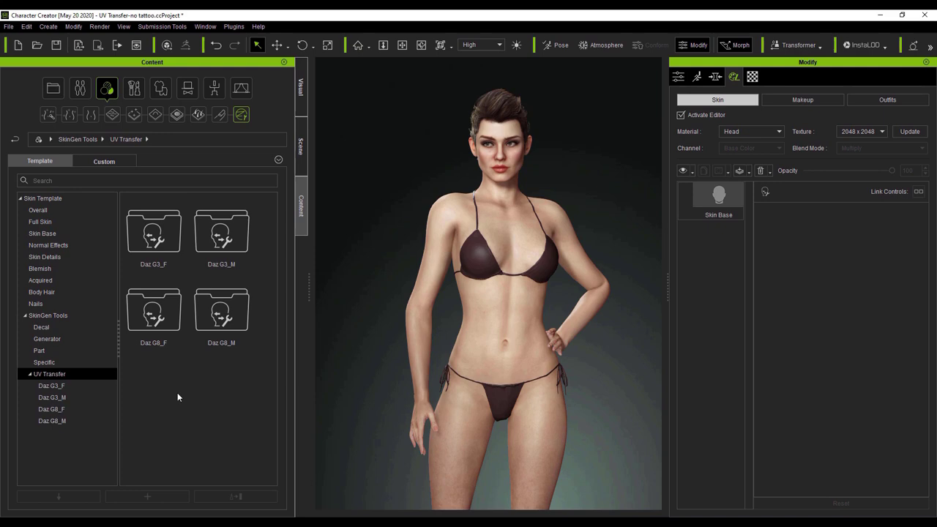
double_click(154, 309)
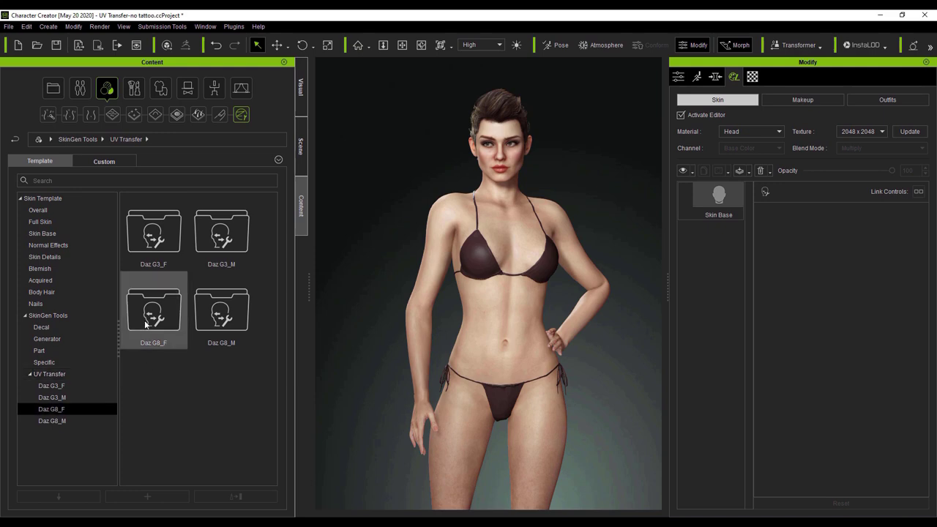
left_click_drag(276, 301, 286, 314)
left_click_drag(310, 284, 233, 284)
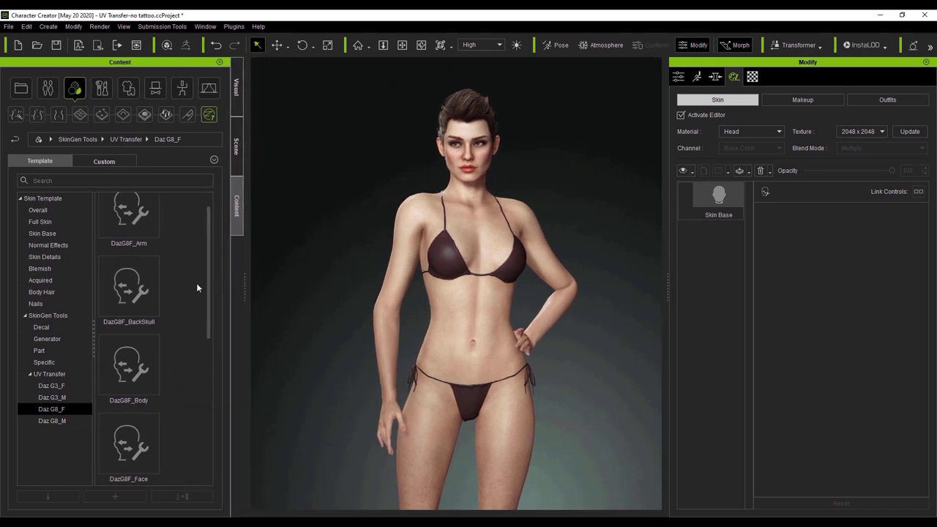
middle_click_drag(638, 288, 632, 284)
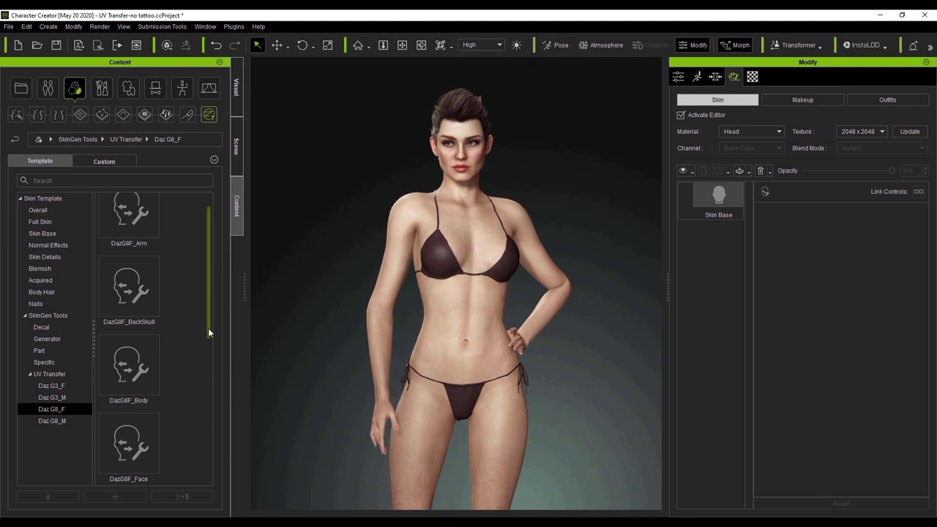
scroll(208, 323, "up", 1)
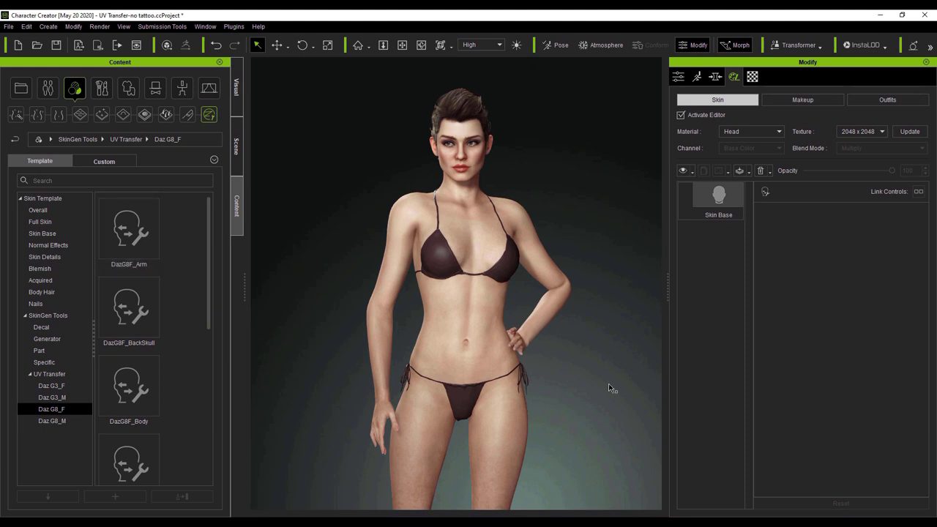
Select the Arm material and apply the DazG8F_Arm UV Transfer template to the character.
left_click(736, 130)
left_click(735, 157)
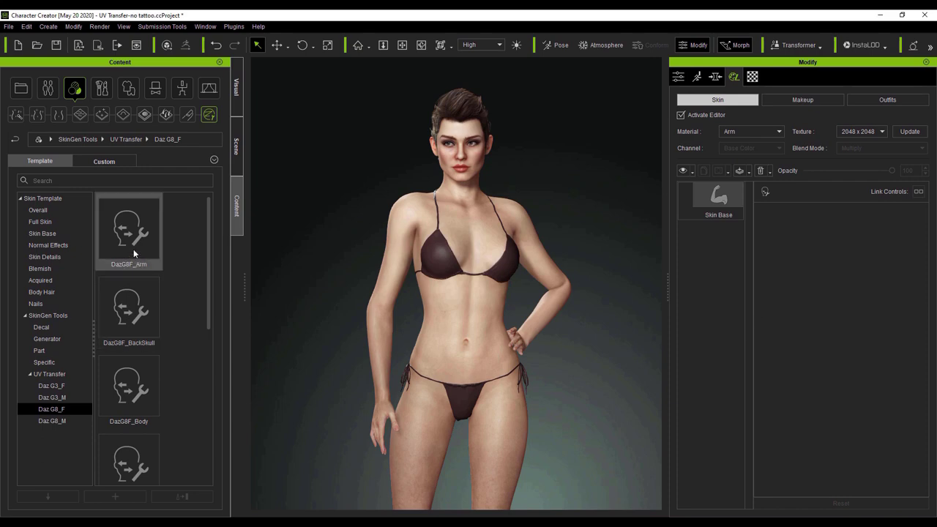
left_click_drag(151, 258, 551, 367)
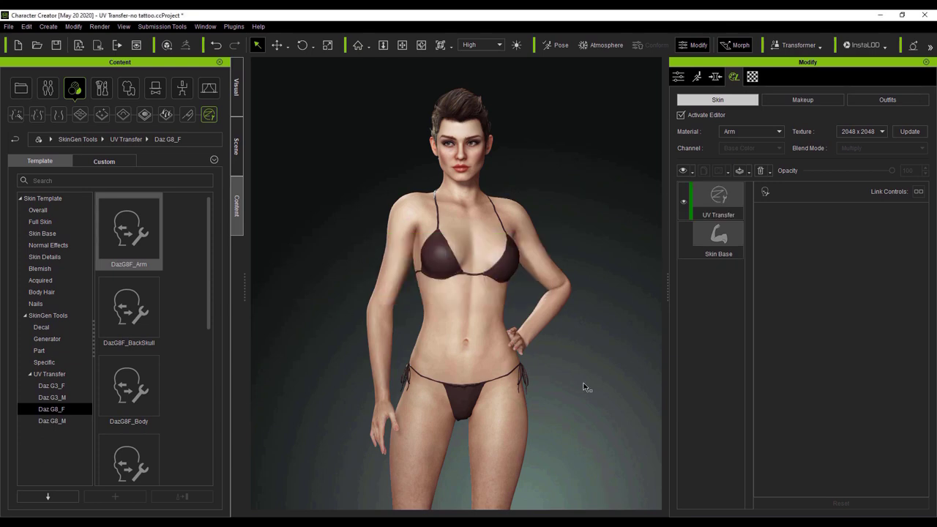
Load Inked_Vol13_Tat14.jpg from the tattoo texture folder as the arm UV Transfer layer's Base Color.
key("alt+Tab")
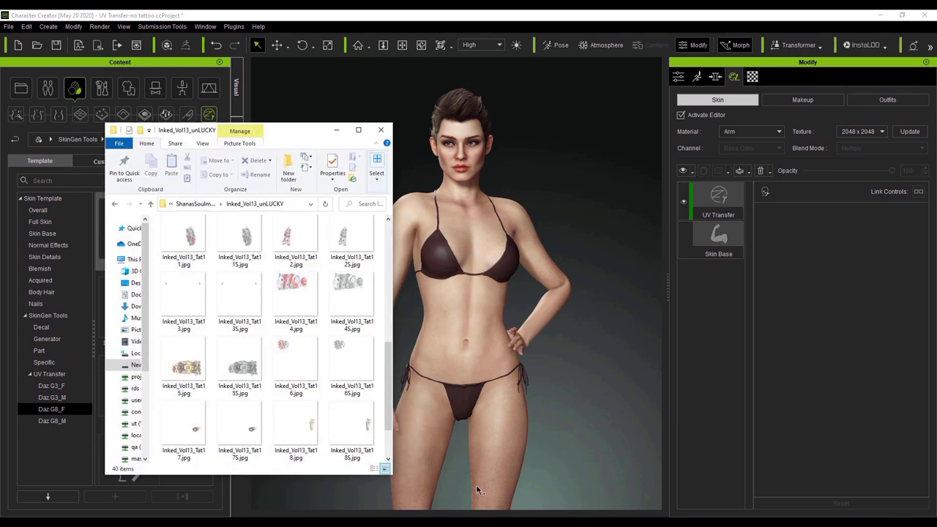
key("alt+Tab")
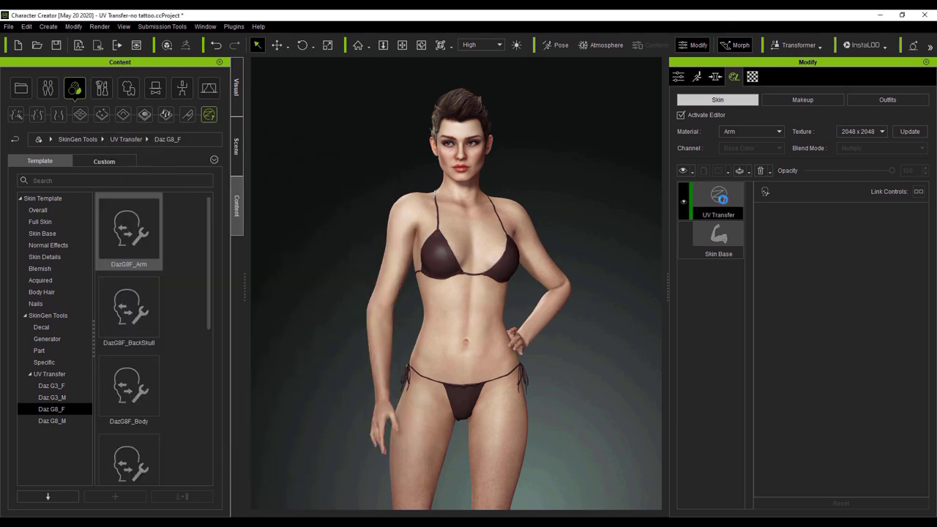
key("alt+Tab")
left_click_drag(296, 294, 800, 359)
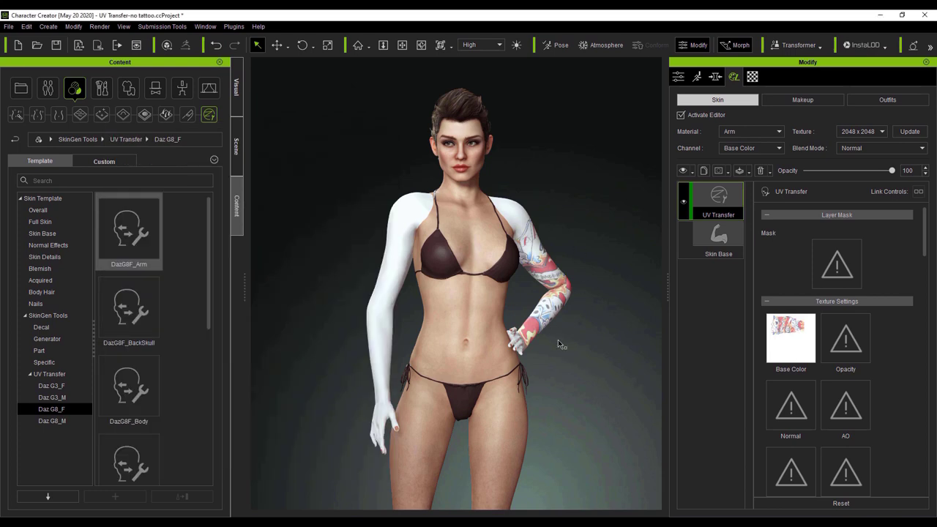
Check the background of the Inked_Vol13_Tat14.jpg image and set the arm UV Transfer layer's blend mode to Multiply.
key("alt+Tab")
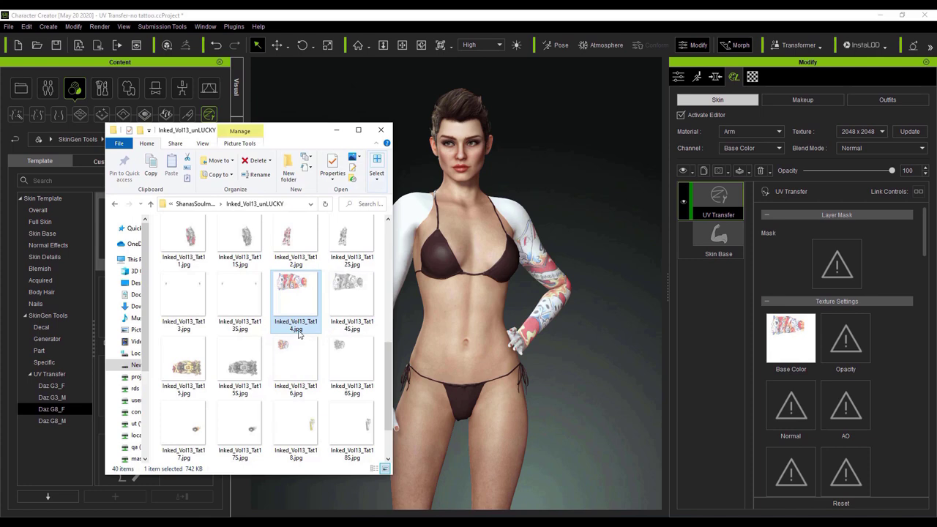
double_click(306, 300)
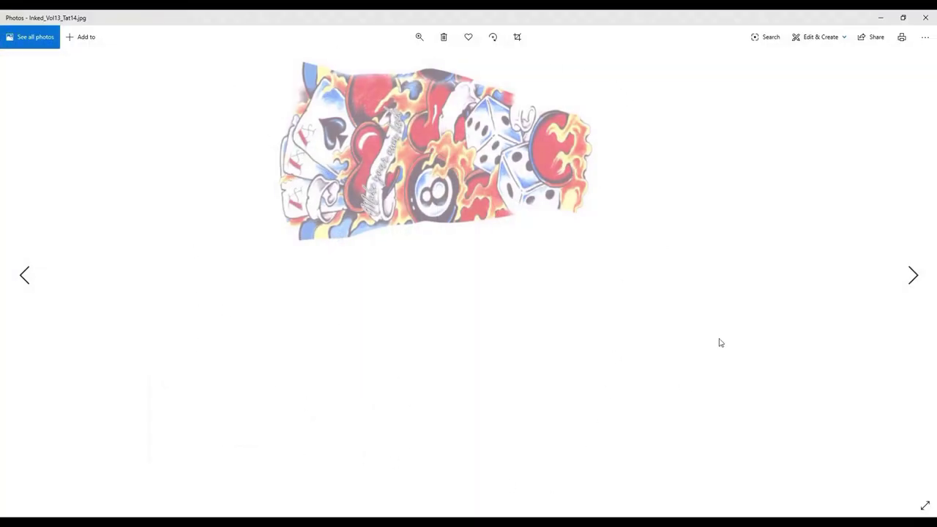
left_click(926, 17)
left_click(648, 236)
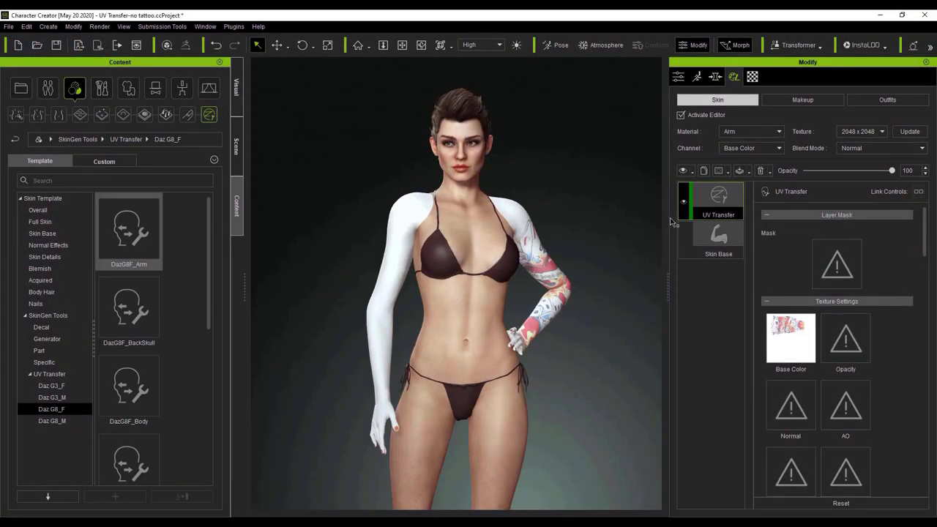
left_click(842, 148)
left_click(844, 165)
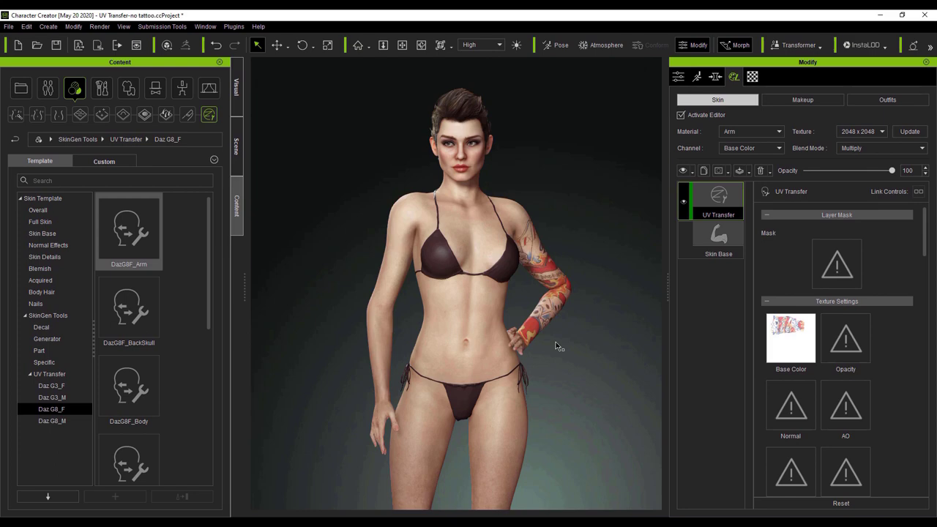
Add a second DazG8F_Arm UV Transfer layer and load Inked_Vol13_Tat15.jpg as its Base Color.
left_click_drag(120, 226, 490, 372)
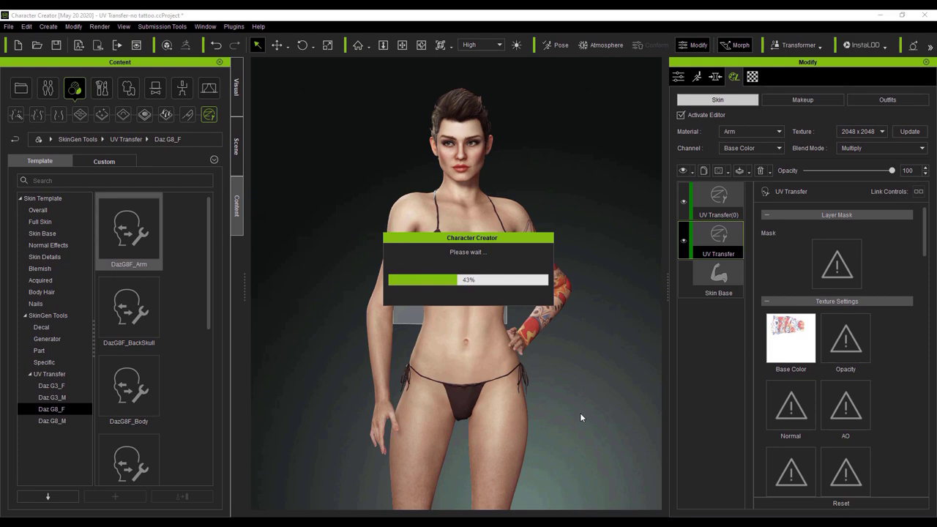
left_click(710, 192)
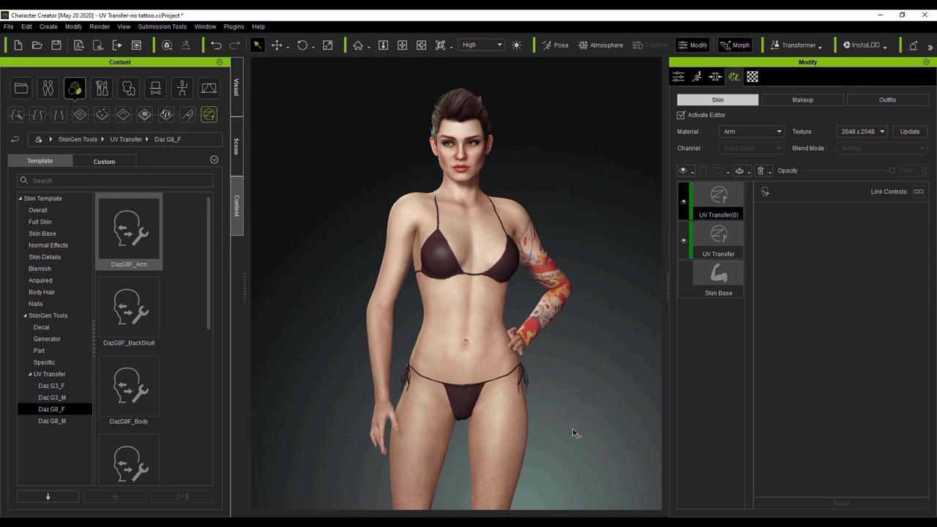
key("alt+Tab")
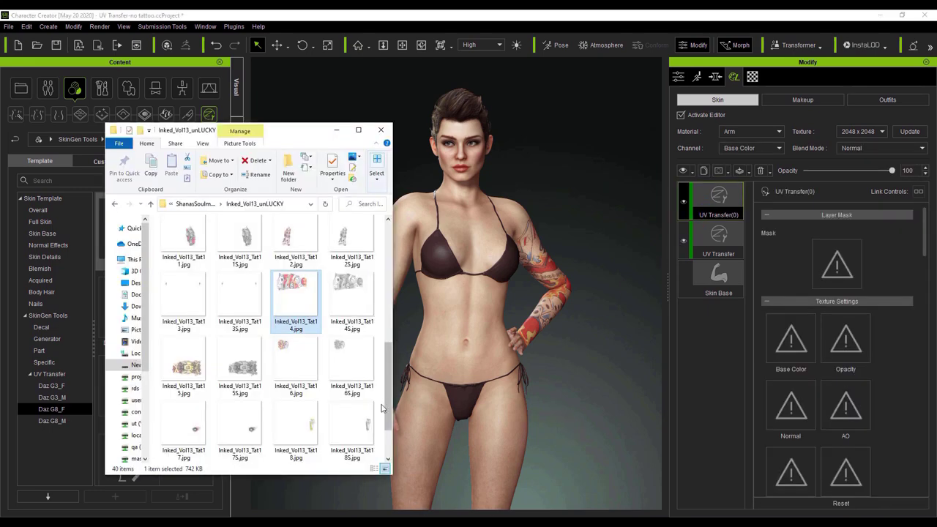
scroll(391, 420, "down", 1)
scroll(392, 420, "down", 1)
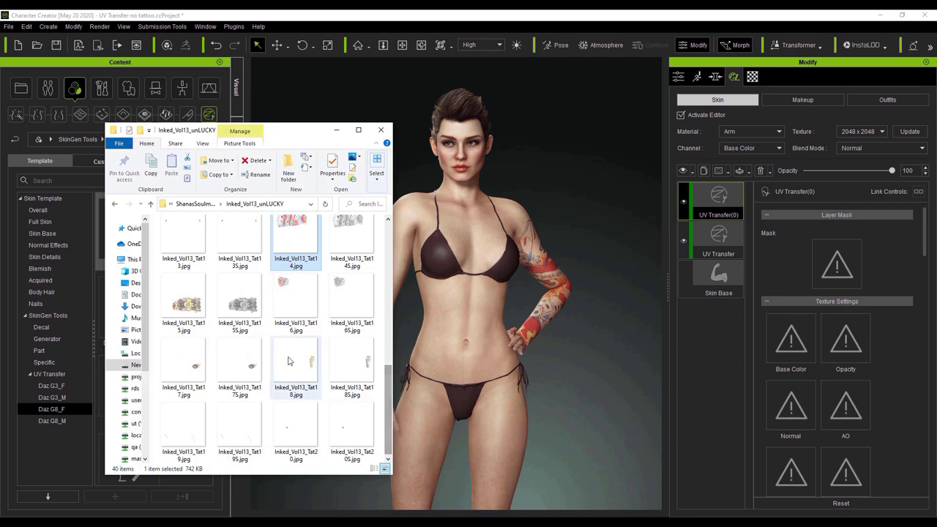
left_click(186, 302)
left_click_drag(185, 302, 770, 397)
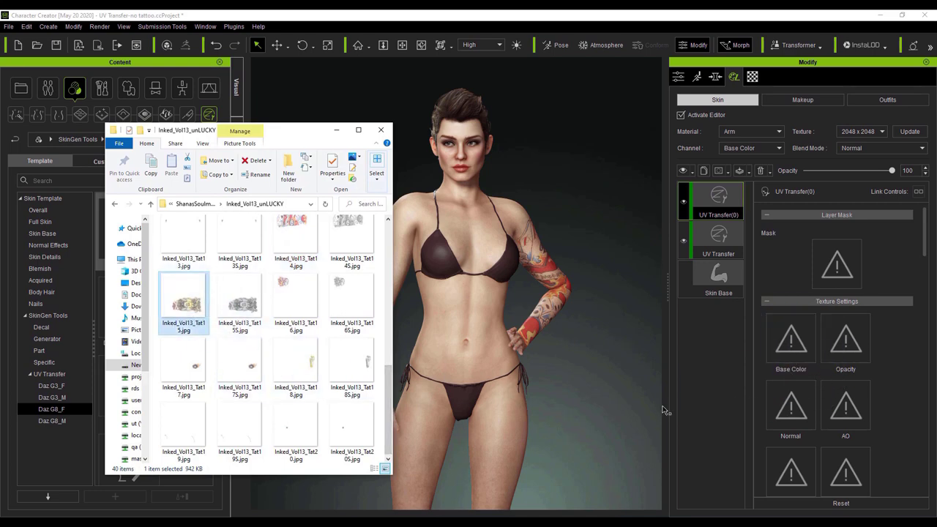
Minimize the texture folder window and set the second arm UV Transfer layer's blend mode to Multiply.
left_click(337, 130)
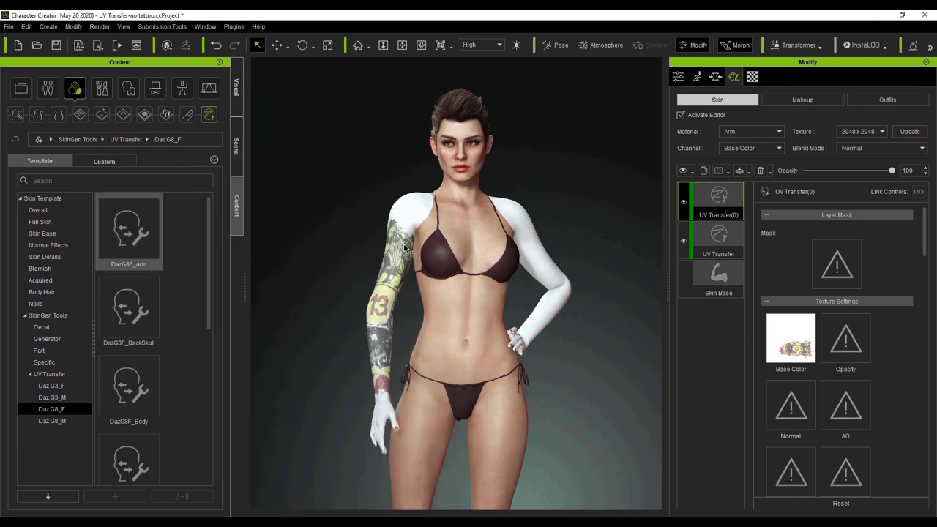
left_click(923, 149)
left_click(912, 165)
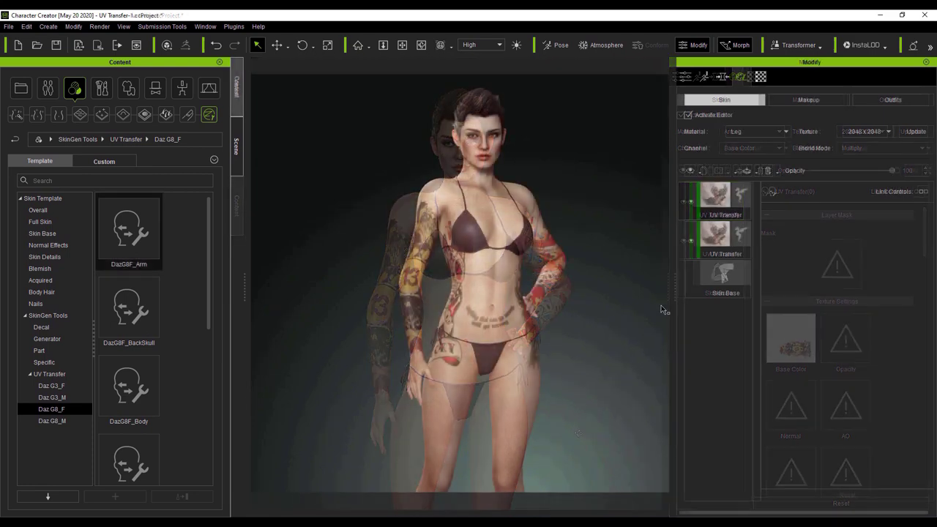
Inspect the tattooed character in the UV Transfer-1 project and show the Body material's UV Transfer layers.
left_click_drag(643, 346, 719, 391)
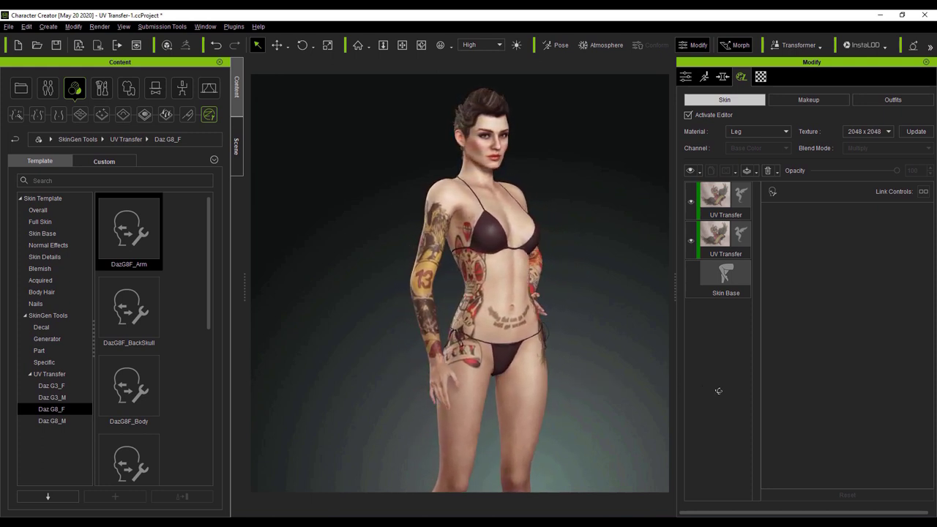
left_click(765, 133)
left_click(740, 149)
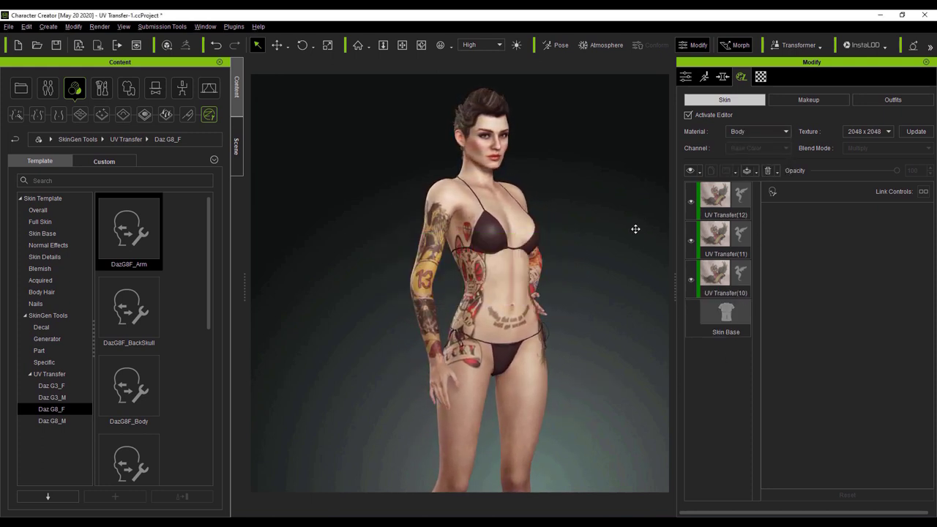
Inspect the character's tattoos from another angle and browse the preview images on the Inked Vol.13 product page in the browser.
left_click_drag(502, 223, 327, 259)
left_click_drag(638, 318, 692, 353)
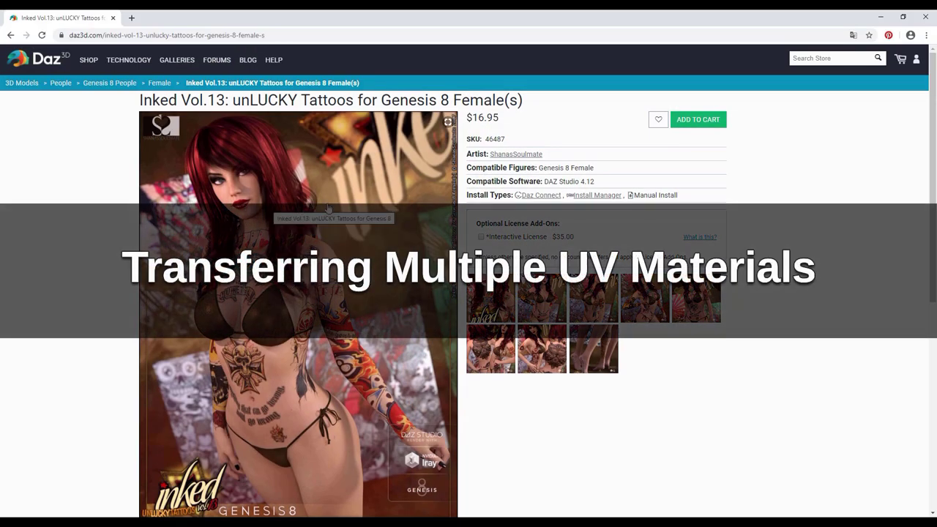
left_click(575, 307)
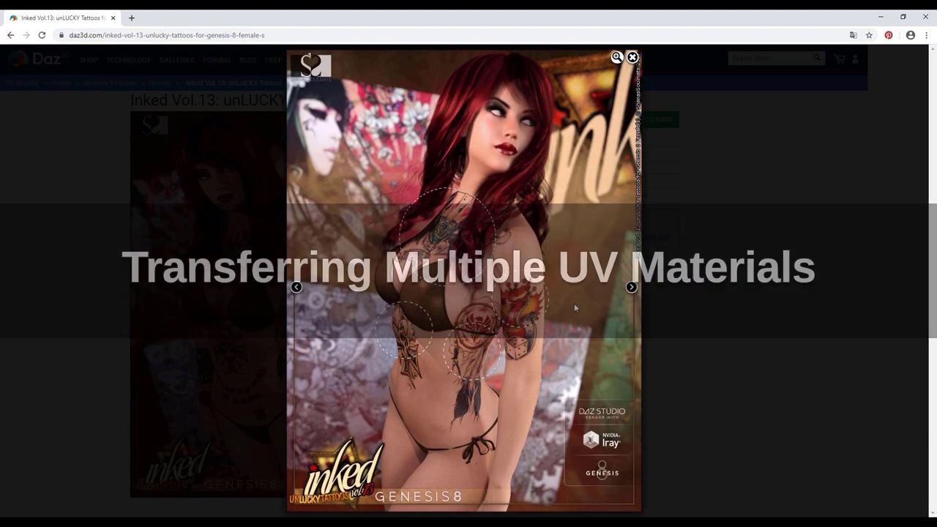
left_click(631, 287)
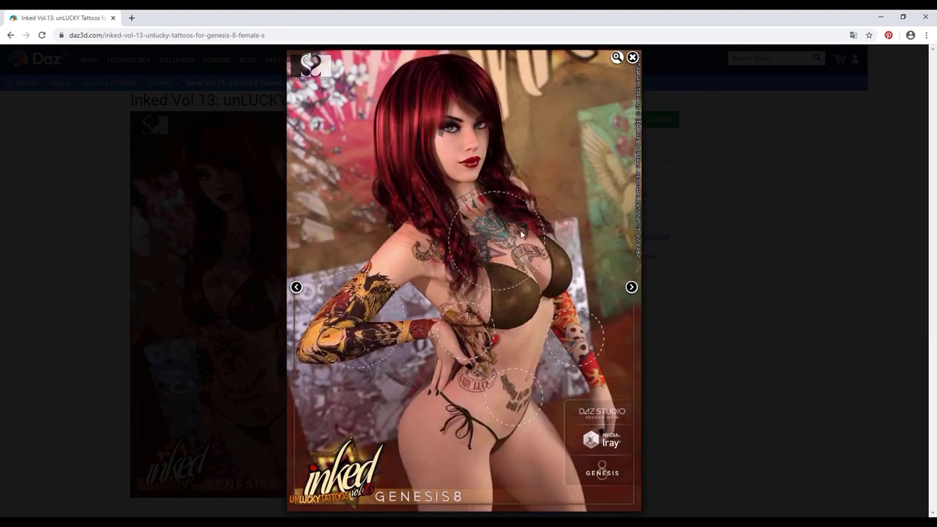
Open the Inked_Vol13_unLUCKY texture folder beside the product preview and examine the Inked_Vol13_Tat01.jpg chest tattoo up close.
key("alt+Tab")
left_click_drag(257, 351, 455, 352)
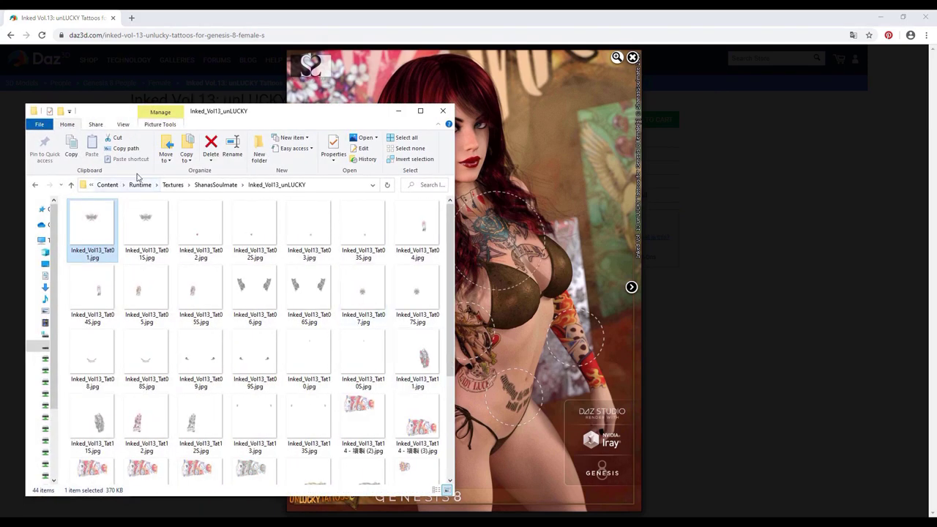
left_click_drag(454, 353, 292, 353)
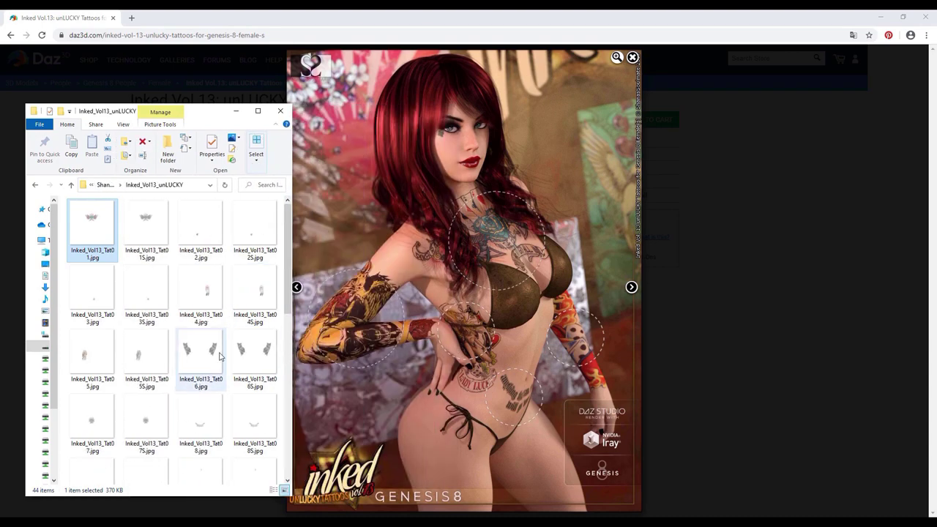
double_click(98, 233)
double_click(408, 12)
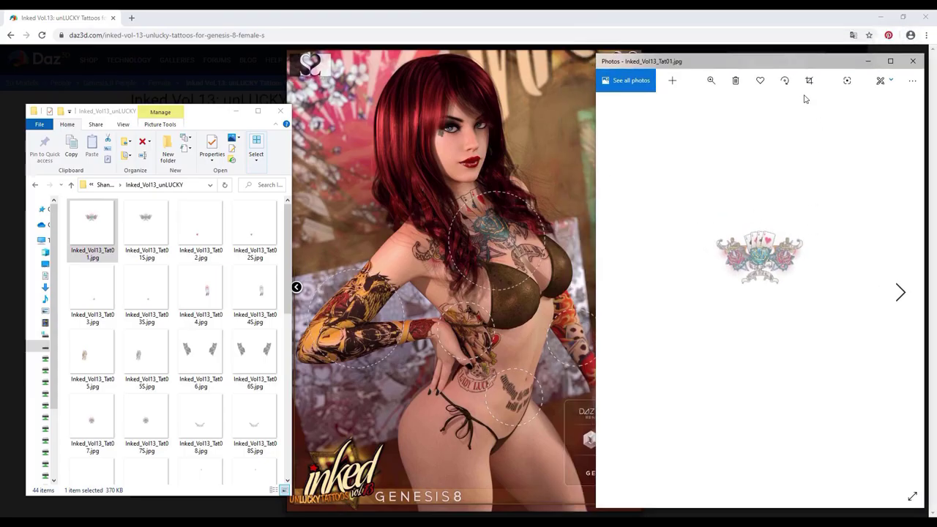
left_click_drag(797, 64, 805, 51)
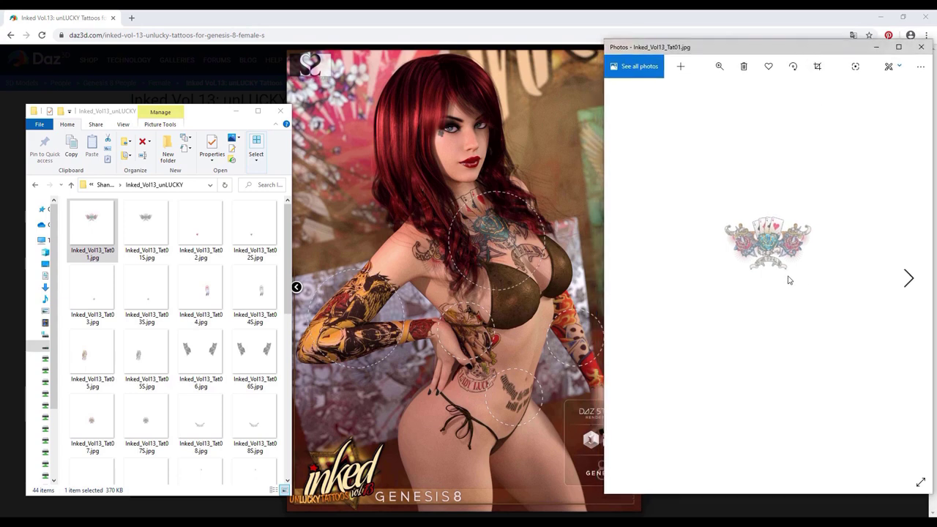
scroll(730, 271, "up", 3, "ctrl")
scroll(725, 254, "up", 2, "ctrl")
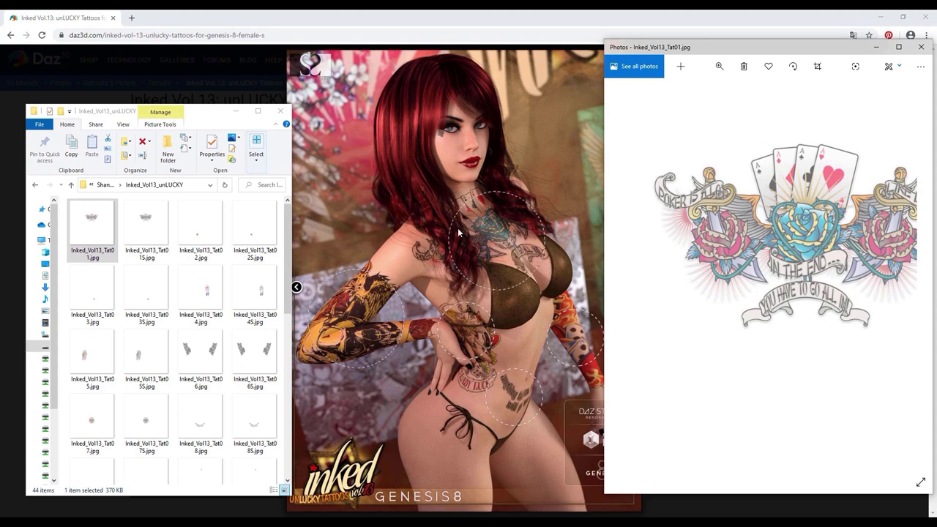
left_click(922, 49)
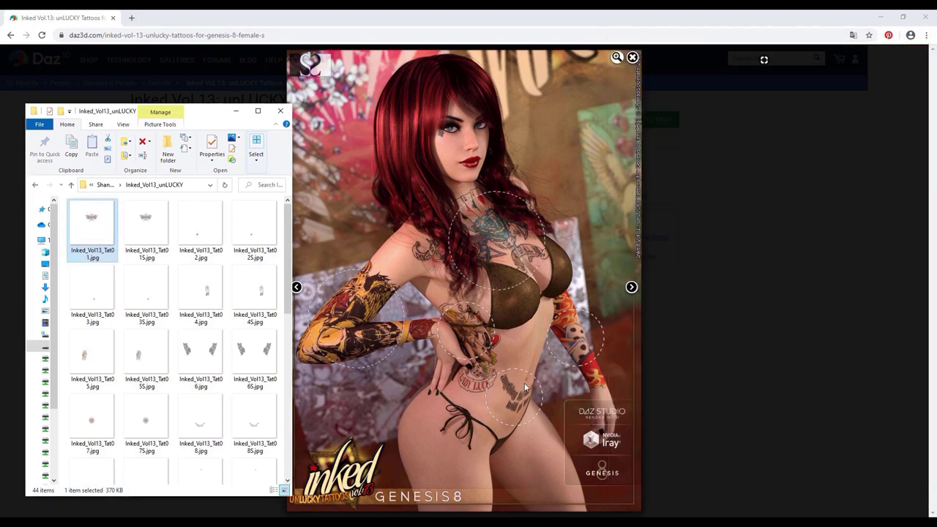
Compare the Daz and CC body material regions in the CC & Daz images and check the product's compatible figures in the browser.
left_click(289, 509)
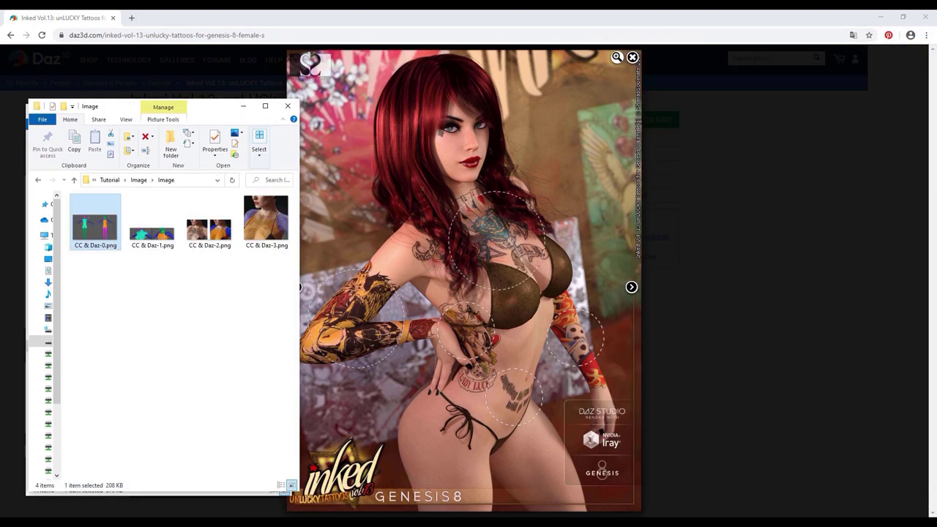
double_click(91, 234)
left_click(892, 42)
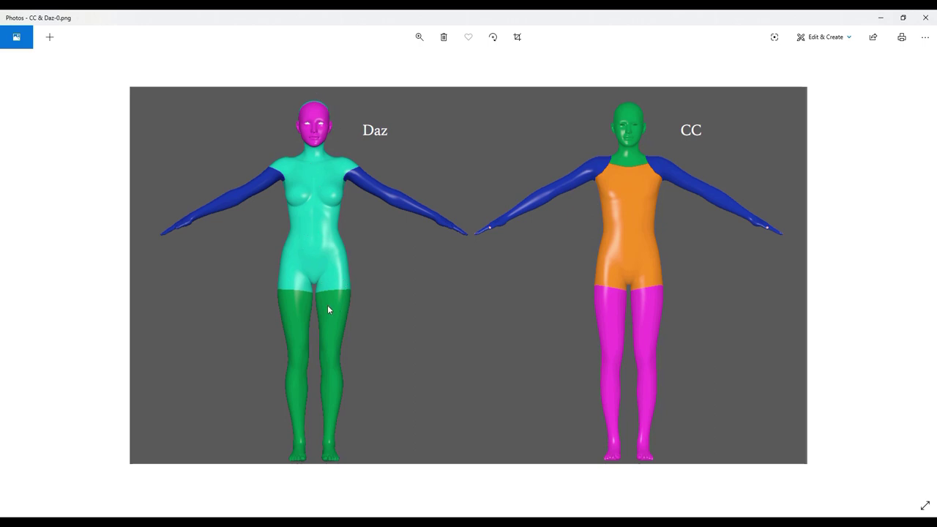
left_click(916, 275)
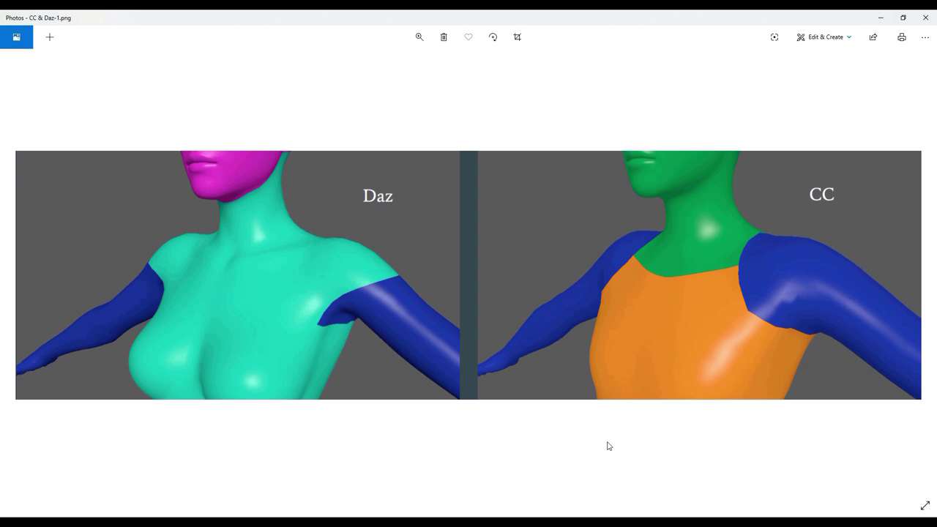
key("alt+Tab")
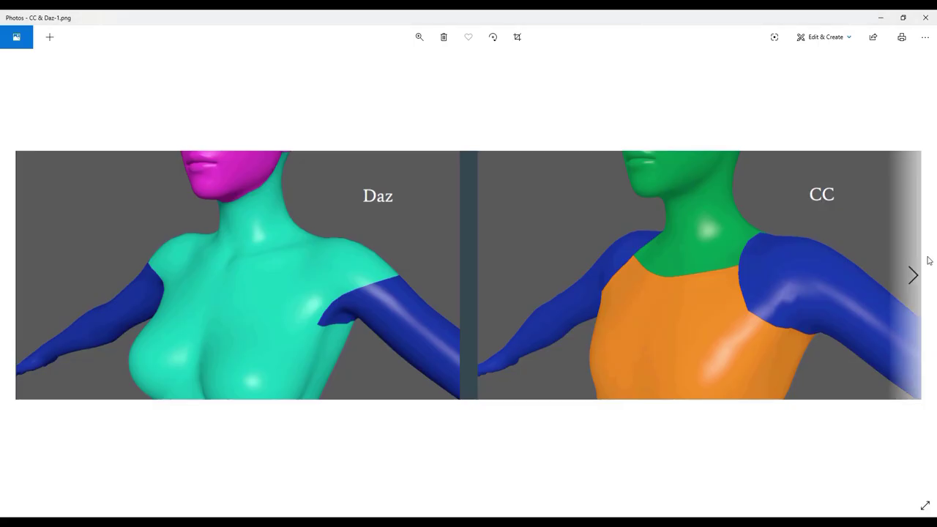
left_click(926, 265)
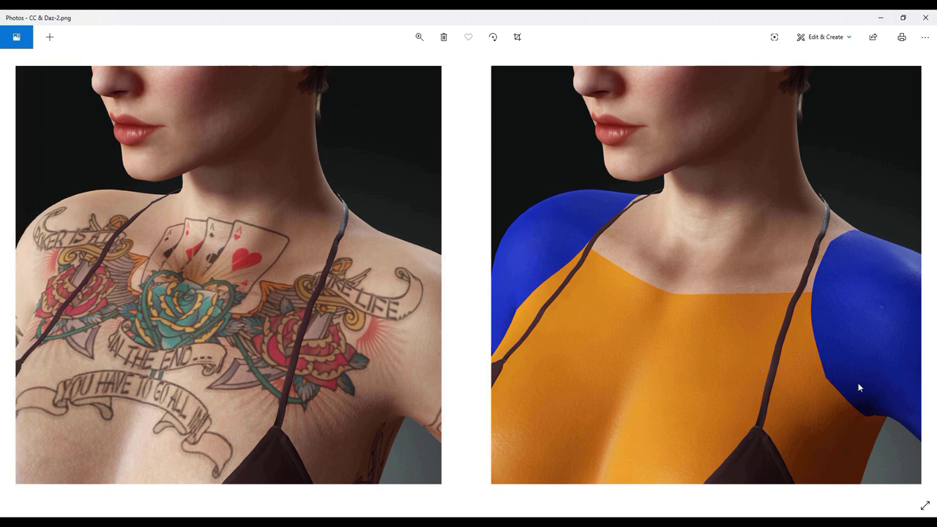
left_click(925, 284)
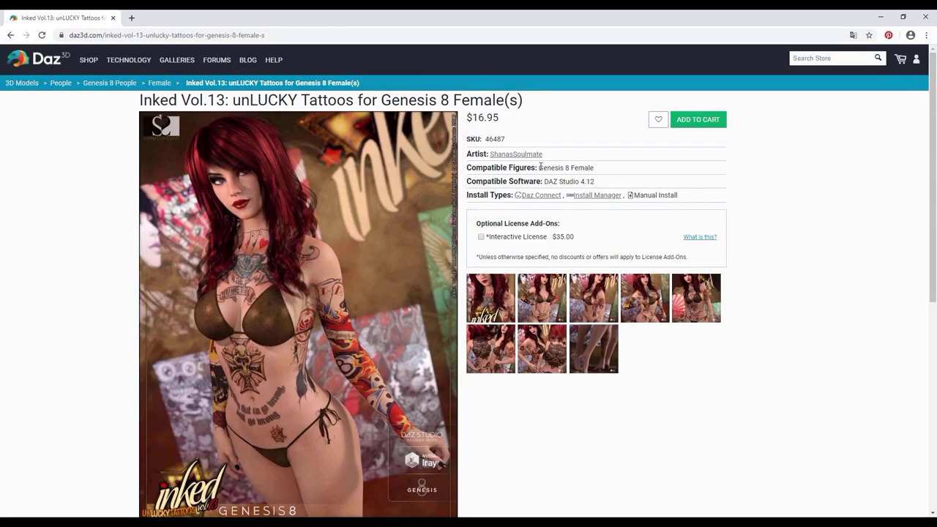
left_click_drag(540, 168, 595, 168)
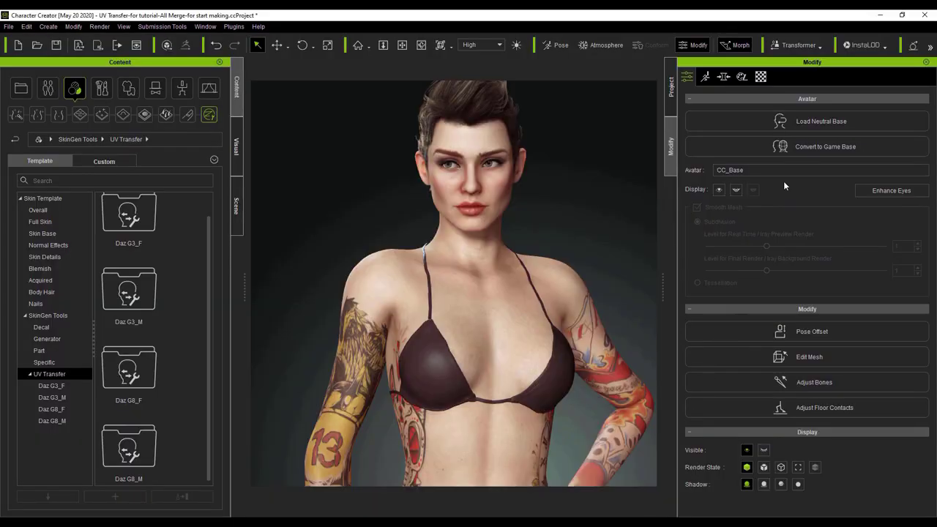
Switch to Character Creator and add a DazG8F_BackSkull UV Transfer layer to the Head skin material.
left_click(740, 77)
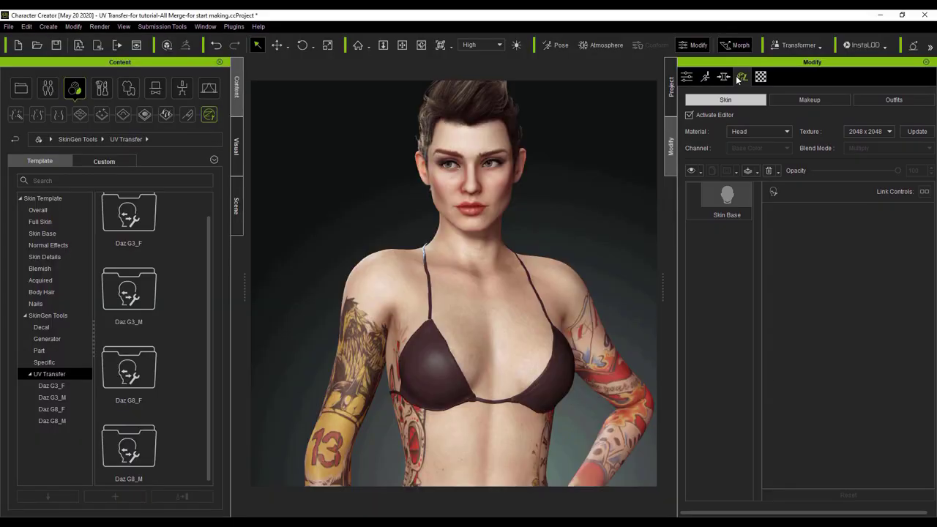
left_click(750, 134)
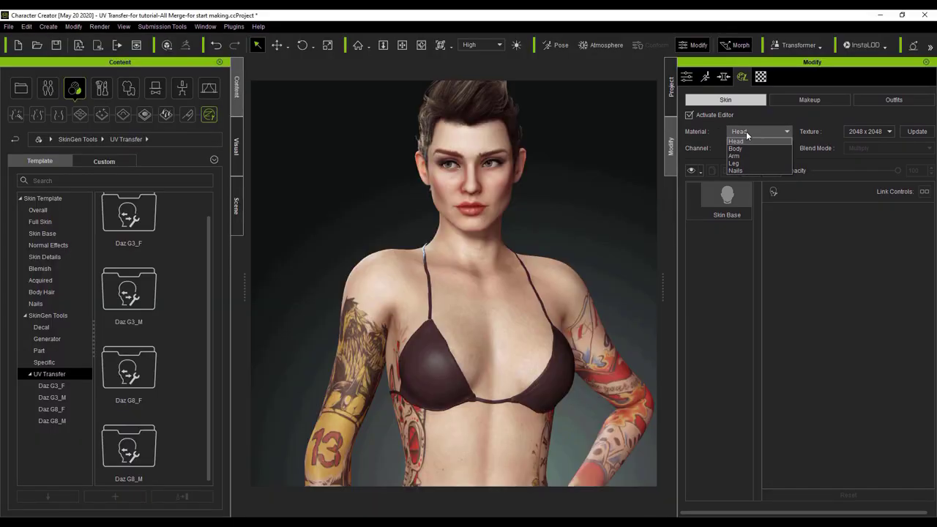
left_click(747, 143)
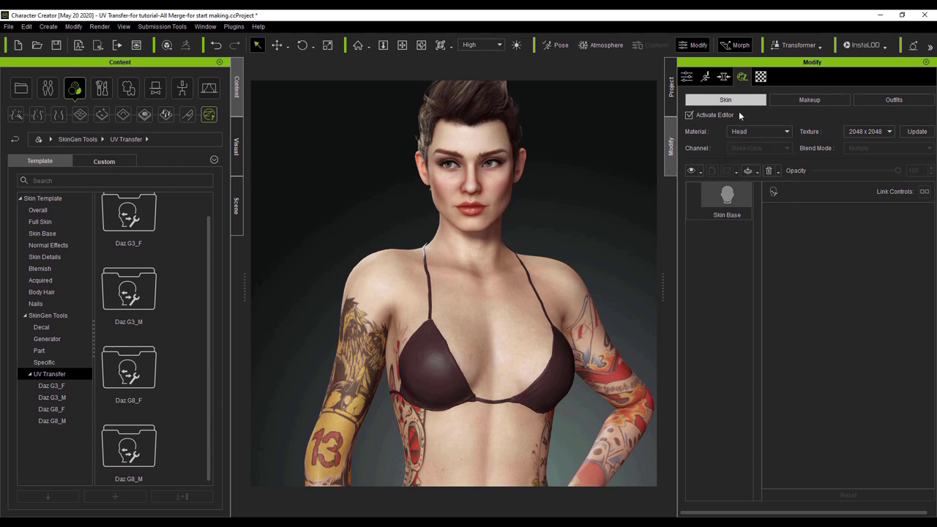
double_click(141, 364)
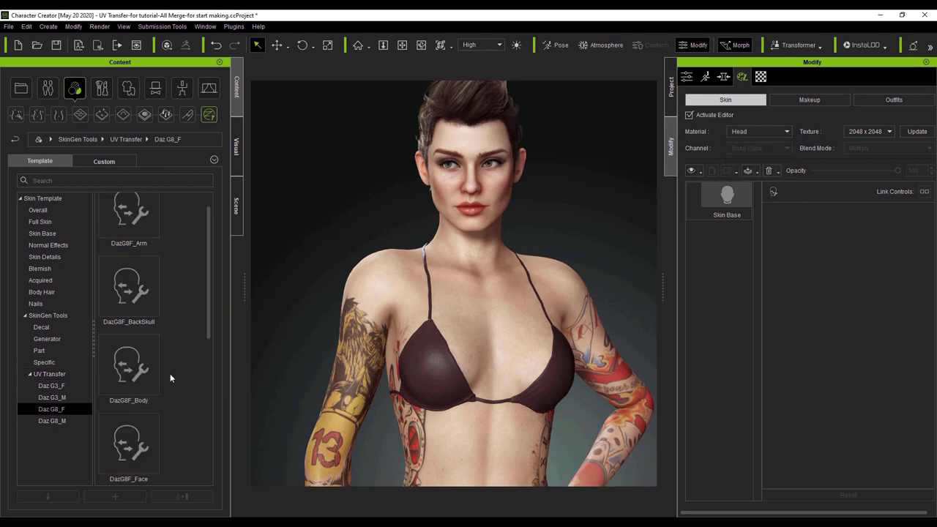
left_click_drag(209, 311, 201, 323)
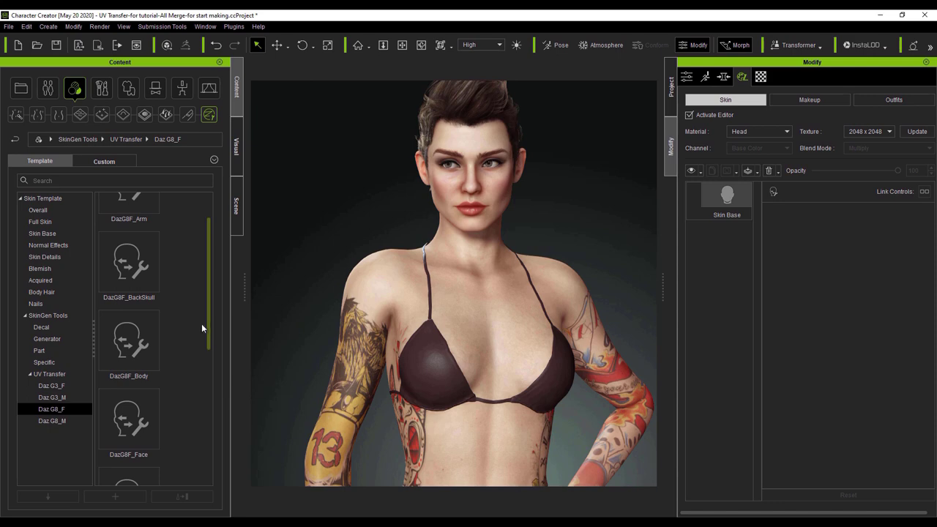
left_click_drag(129, 264, 406, 202)
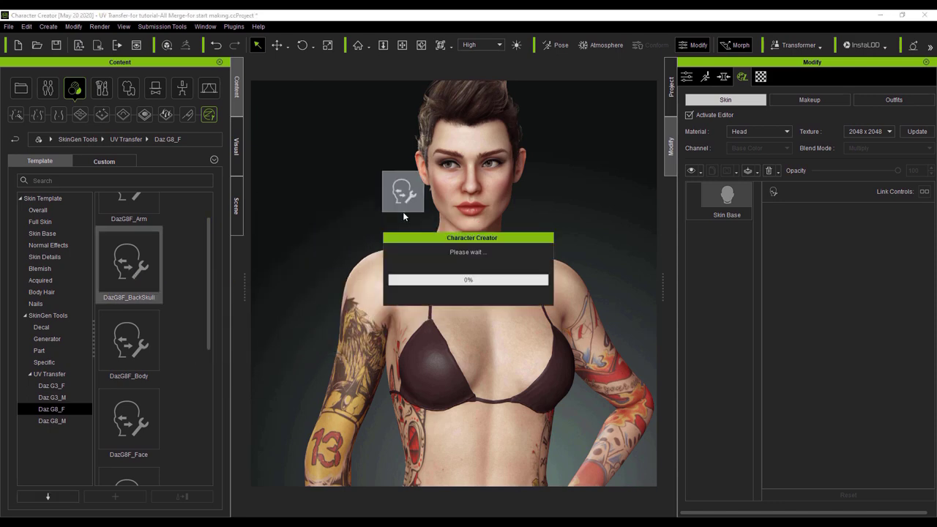
Load Inked_Vol13_Tat01.jpg from the texture folder as the Base Color of the Head material's UV Transfer layer.
left_click(725, 199)
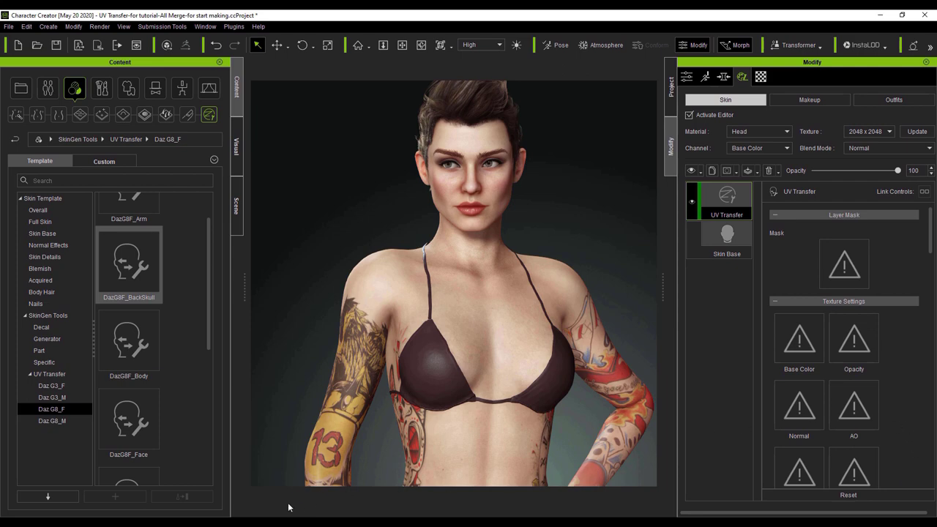
key("alt+Tab")
left_click_drag(95, 226, 803, 359)
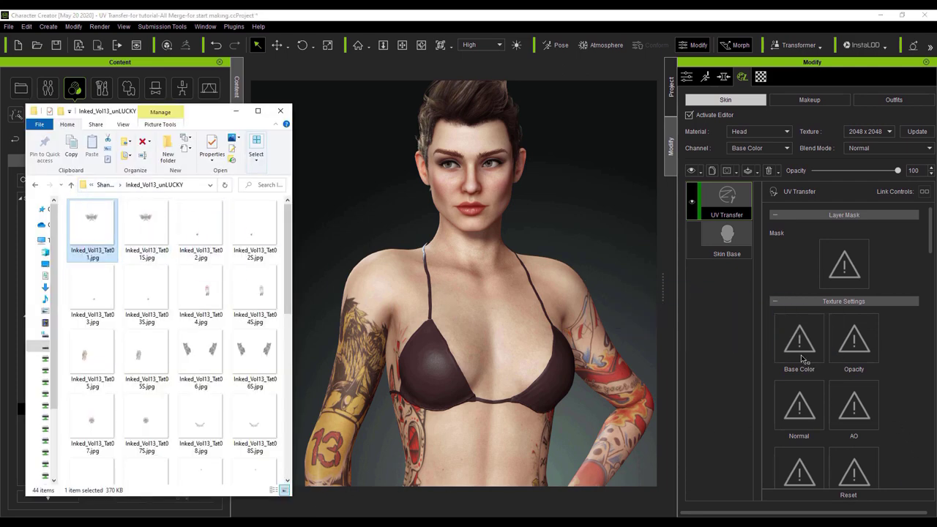
left_click(566, 224)
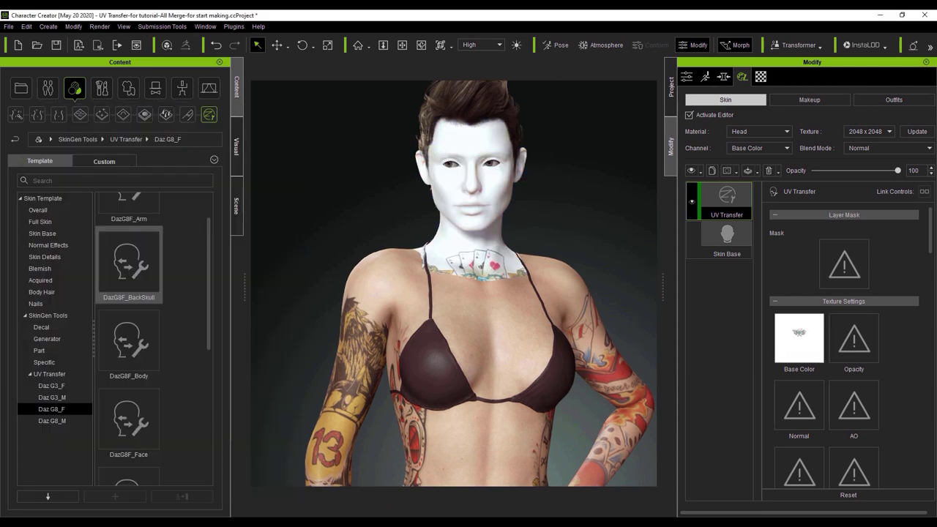
Check the background of the Inked_Vol13_Tat01.jpg image and set the Head UV Transfer layer's blend mode to Multiply.
key("alt+Tab")
double_click(91, 225)
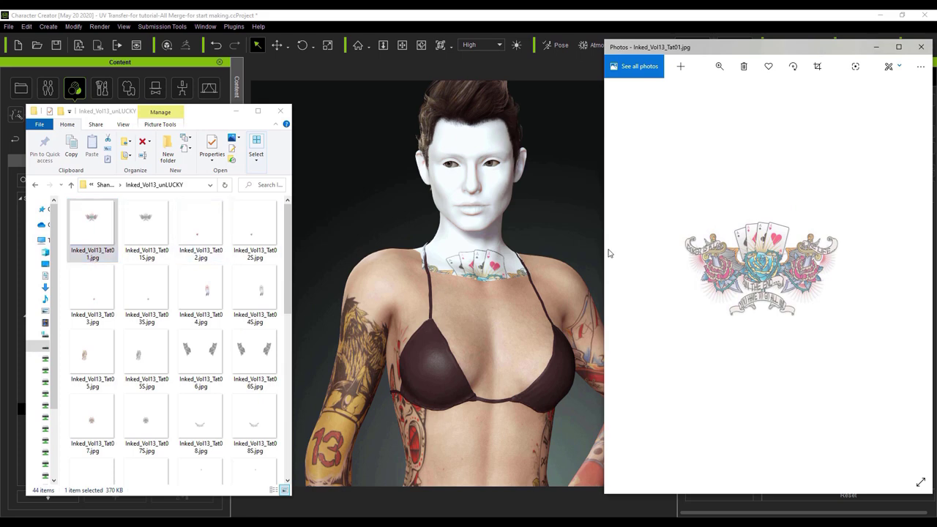
left_click(922, 47)
left_click(595, 163)
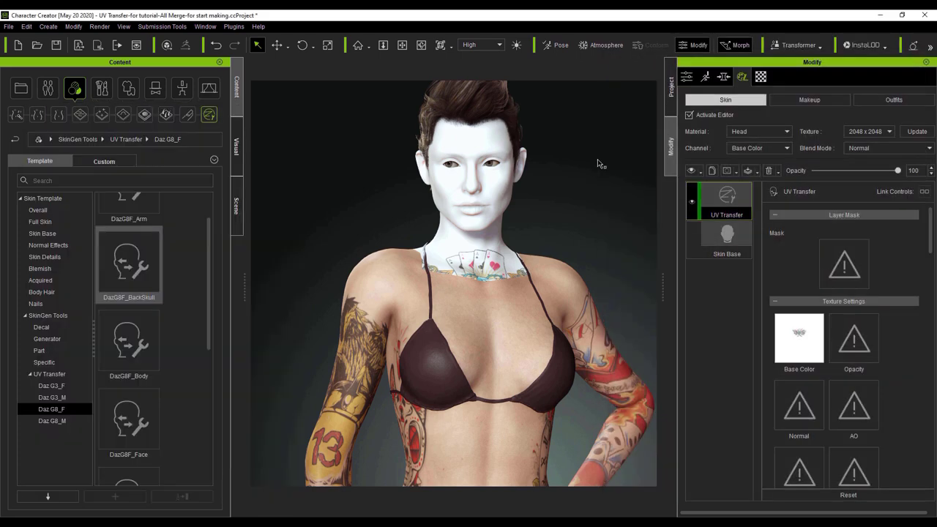
left_click(863, 148)
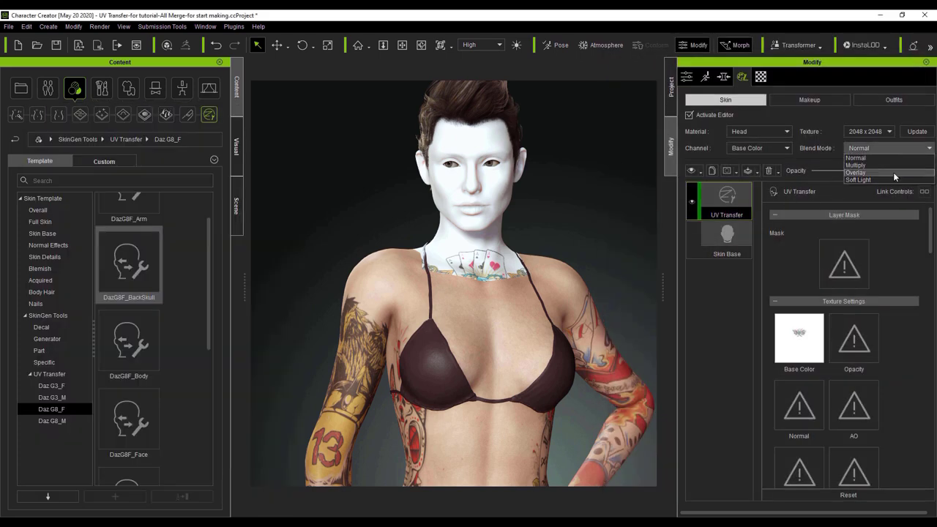
left_click(887, 165)
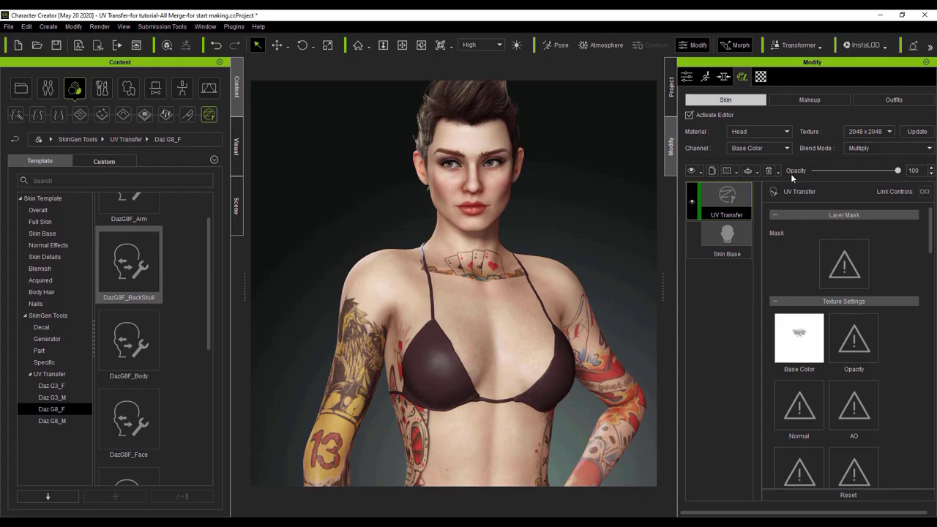
Show the Body skin material and add a DazG8F_Body UV Transfer layer to it.
left_click(778, 132)
left_click(769, 146)
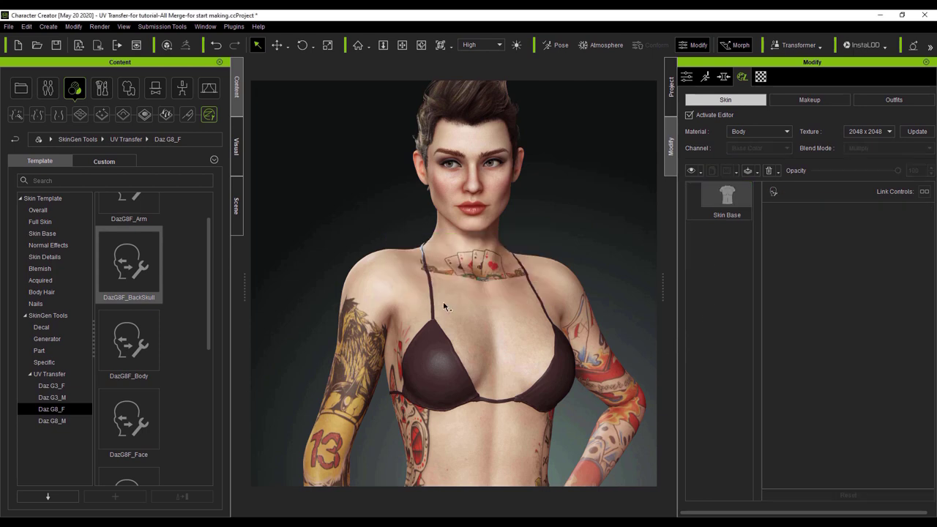
scroll(210, 271, "down", 1)
left_click_drag(144, 323, 483, 277)
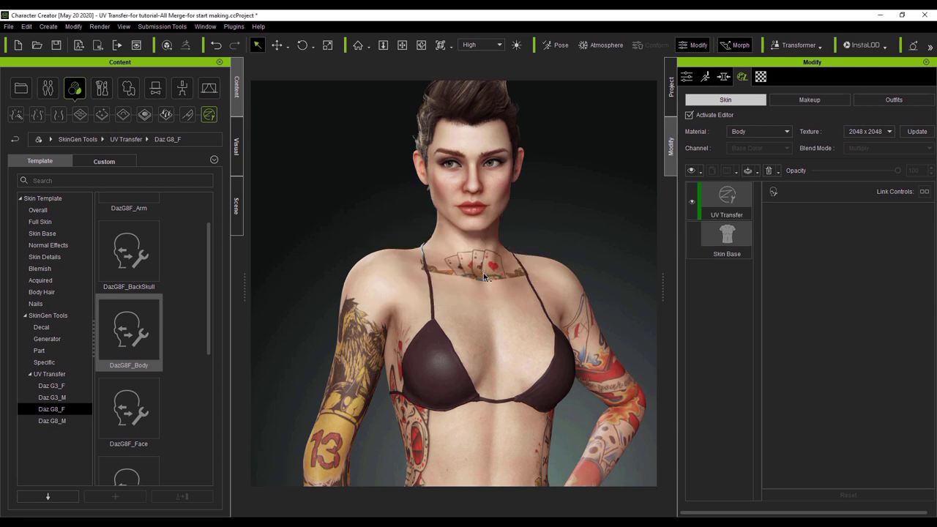
Load Inked_Vol13_Tat01.jpg as the Base Color of the Body material's UV Transfer layer and set its blend mode to Multiply.
left_click(720, 203)
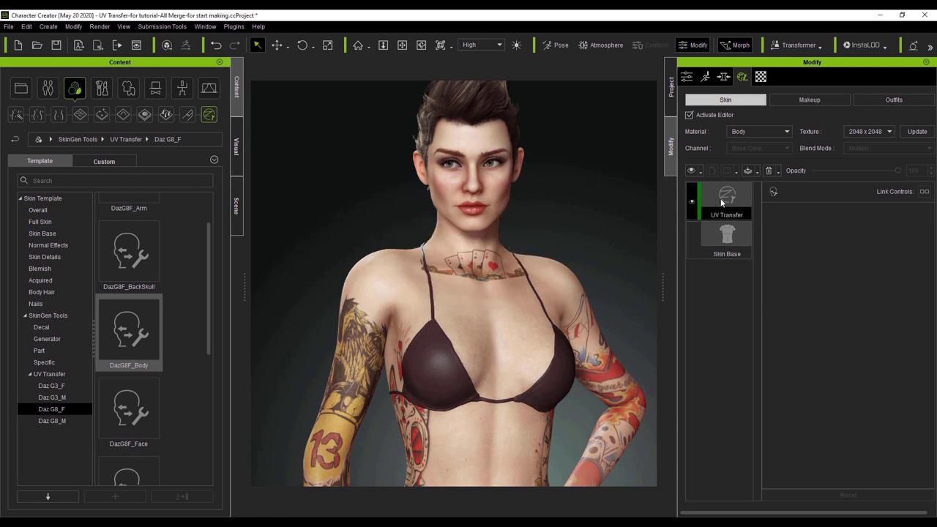
left_click(292, 513)
left_click_drag(93, 228, 797, 358)
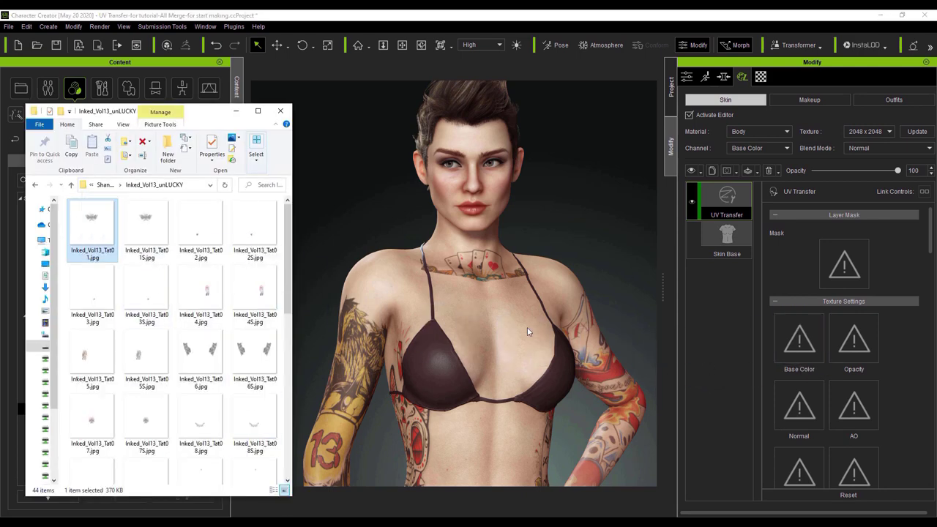
left_click(236, 111)
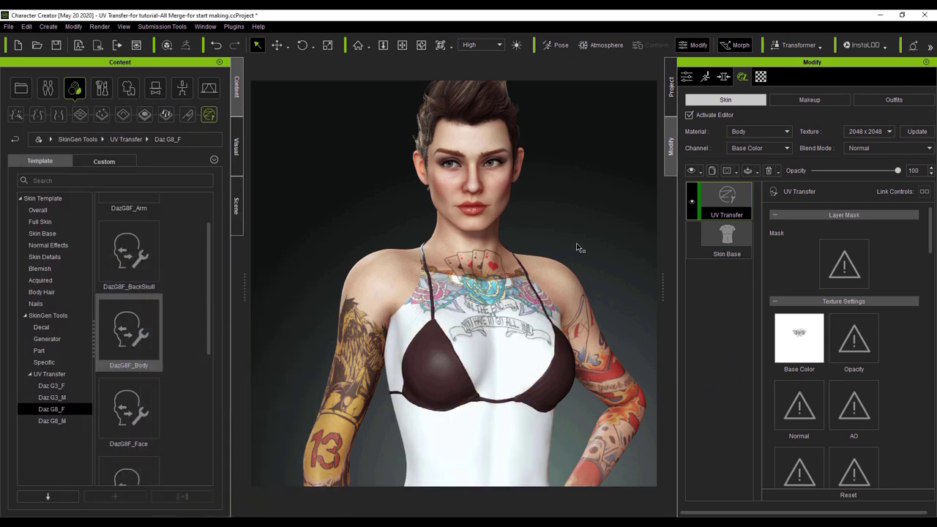
left_click(868, 148)
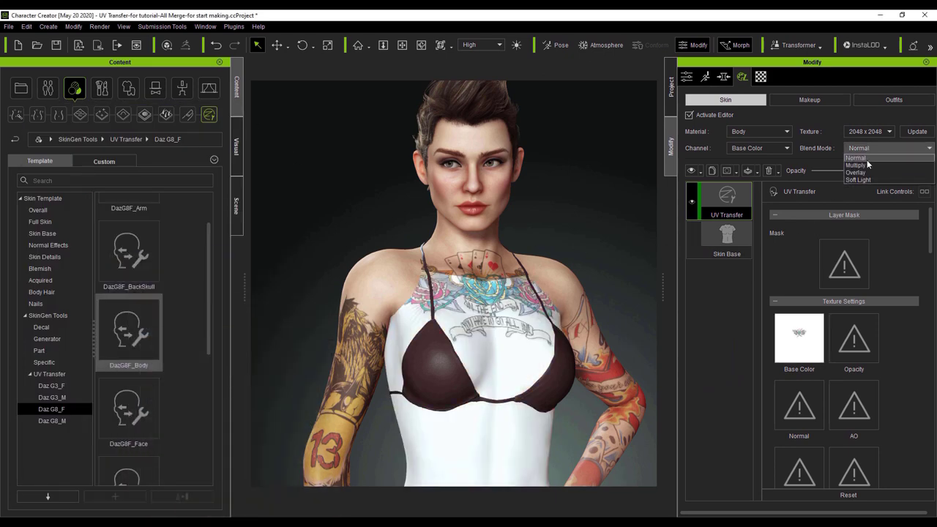
left_click(868, 168)
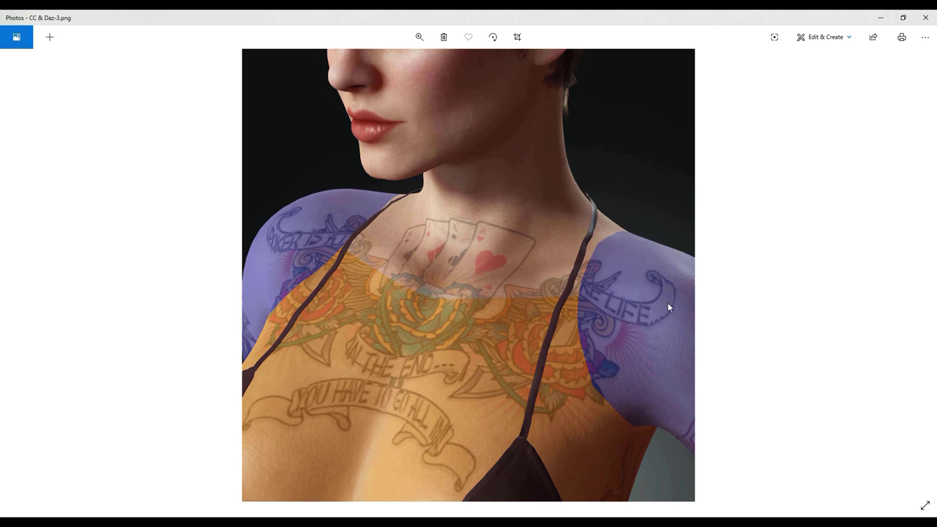
Check the tattoo region reference image, show the Arm skin material and add a DazG8F_Shoulder UV Transfer layer to it.
key("Left")
key("Left")
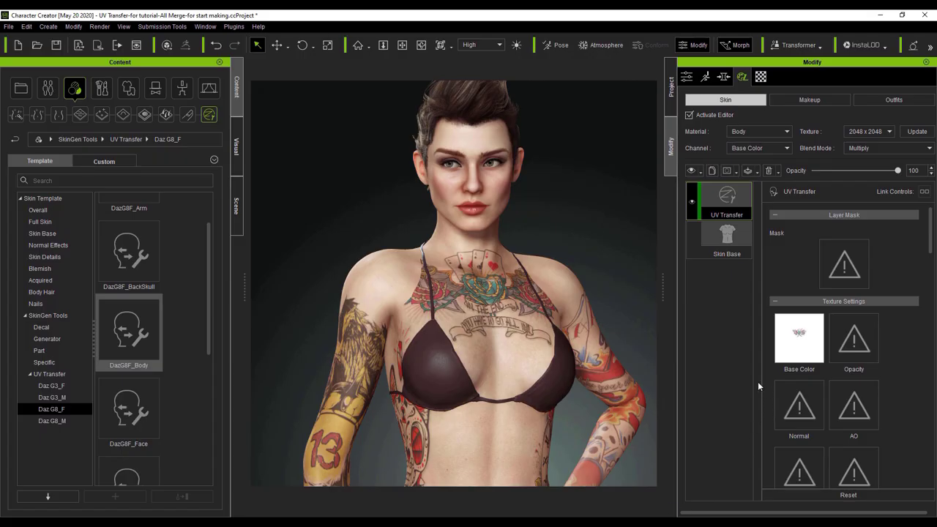
left_click(771, 133)
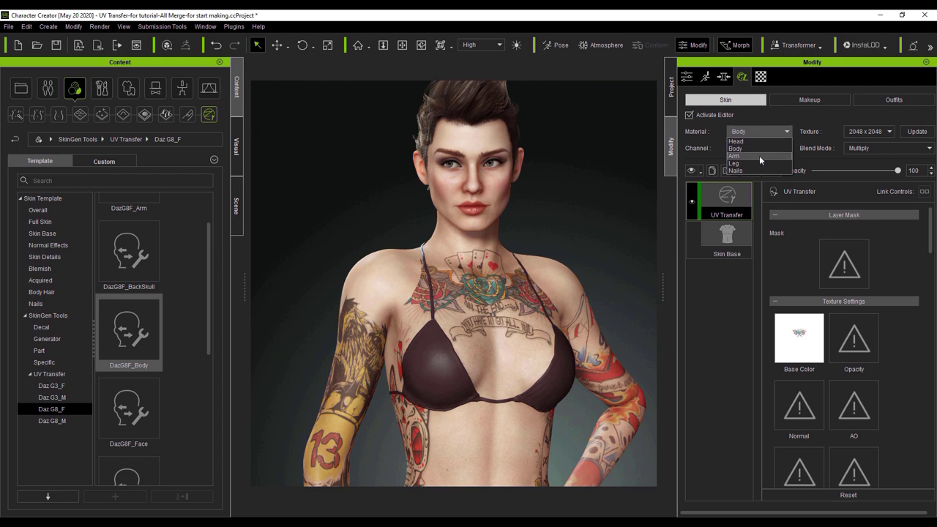
left_click(759, 157)
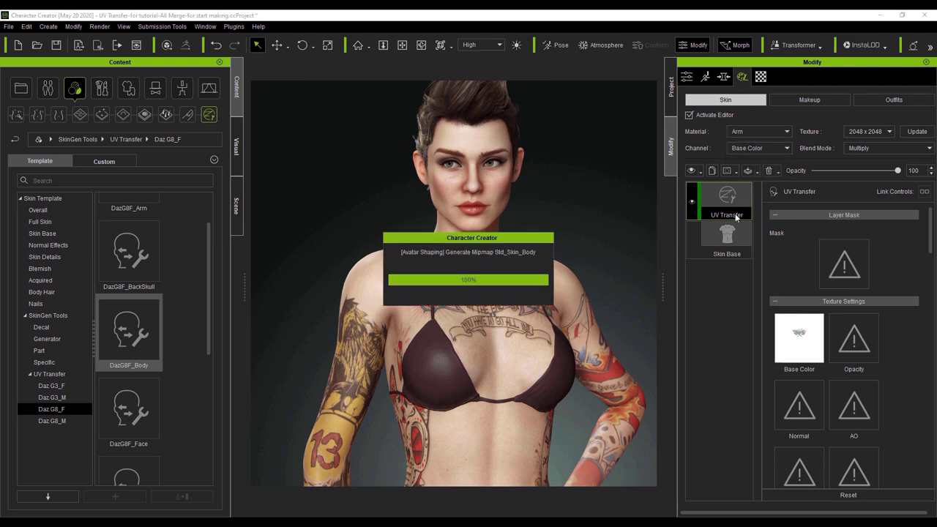
left_click_drag(208, 301, 194, 432)
left_click_drag(129, 366, 333, 322)
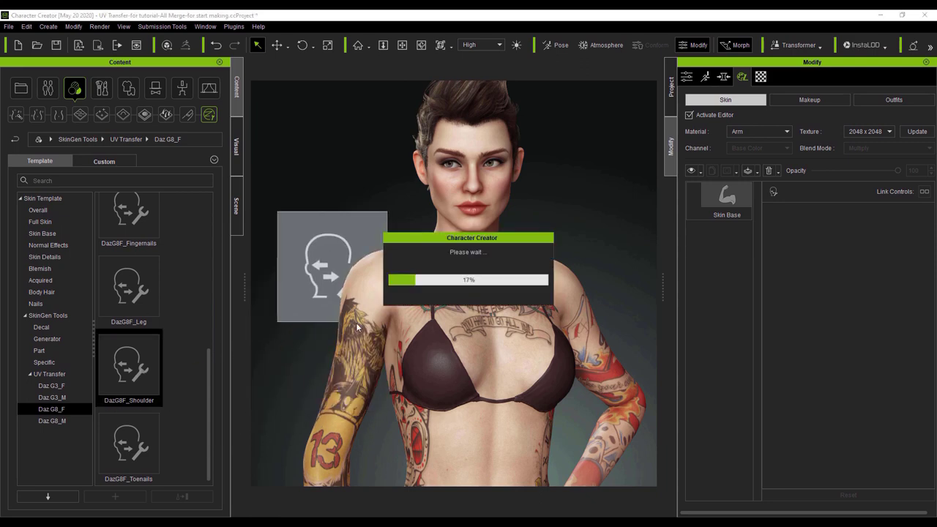
Load Inked_Vol13_Tat01.jpg as the Base Color of the Arm material's UV Transfer layer and set its blend mode to Multiply.
left_click(726, 199)
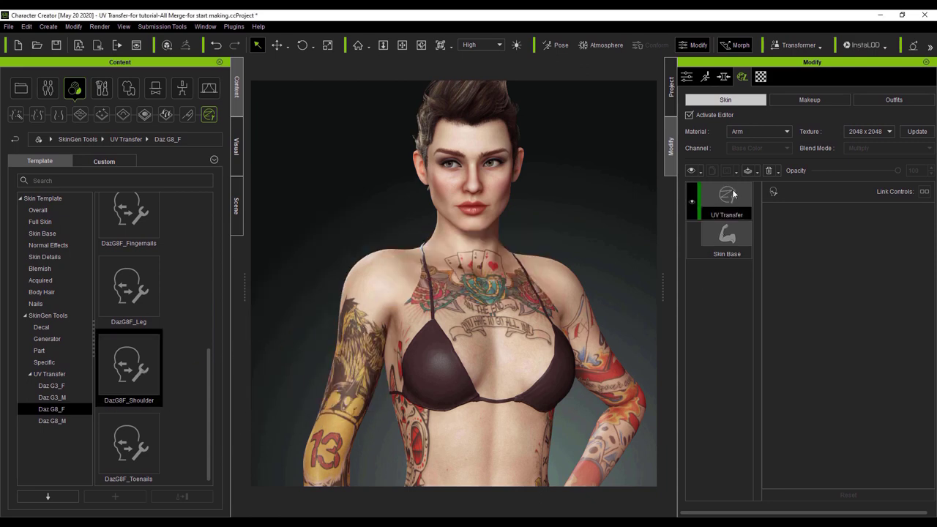
key("alt+Tab")
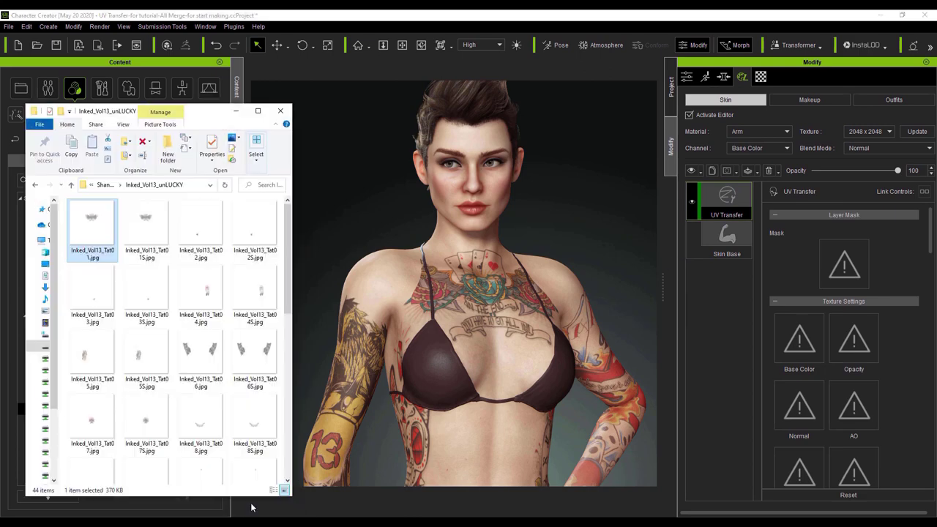
left_click_drag(91, 227, 799, 339)
left_click(236, 110)
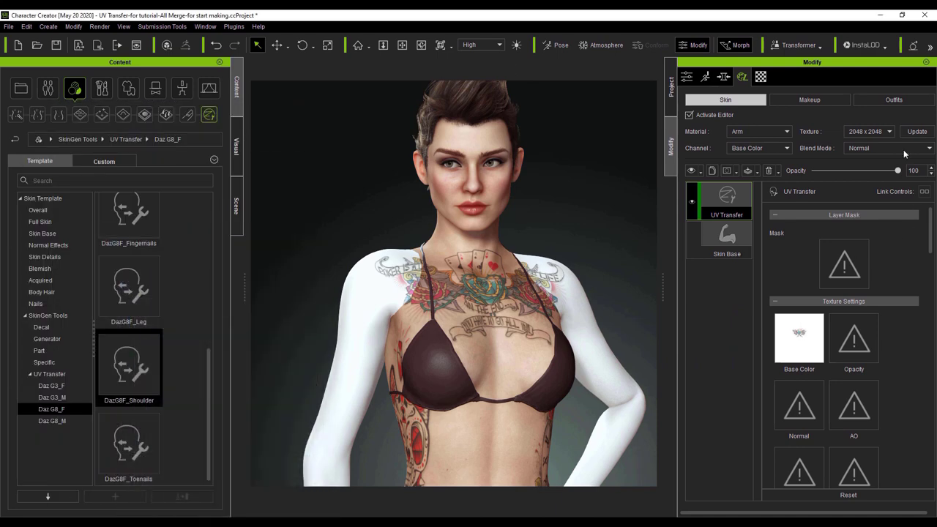
scroll(903, 150, "down", 1)
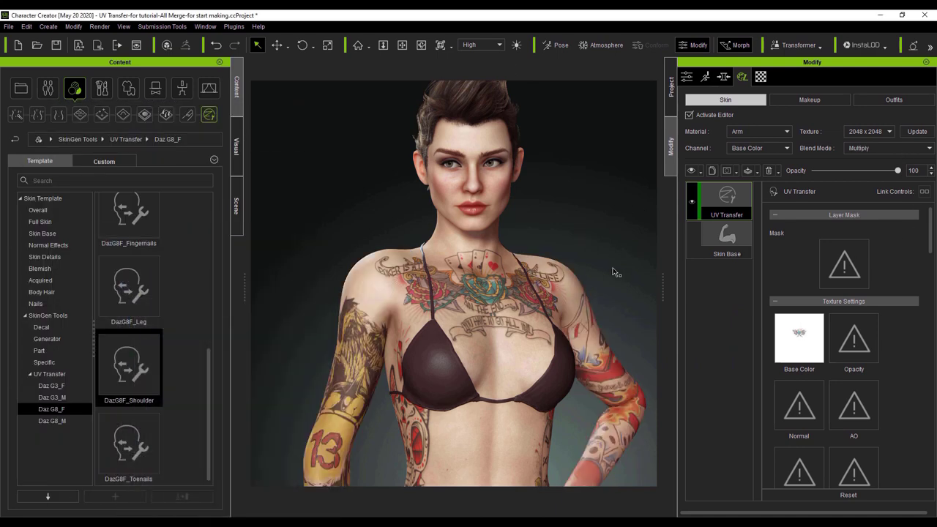
Examine the combined chest tattoo on the whole figure and the character's lips up close.
right_click_drag(609, 222, 538, 271)
scroll(538, 271, "down", 3)
middle_click_drag(534, 293, 554, 256)
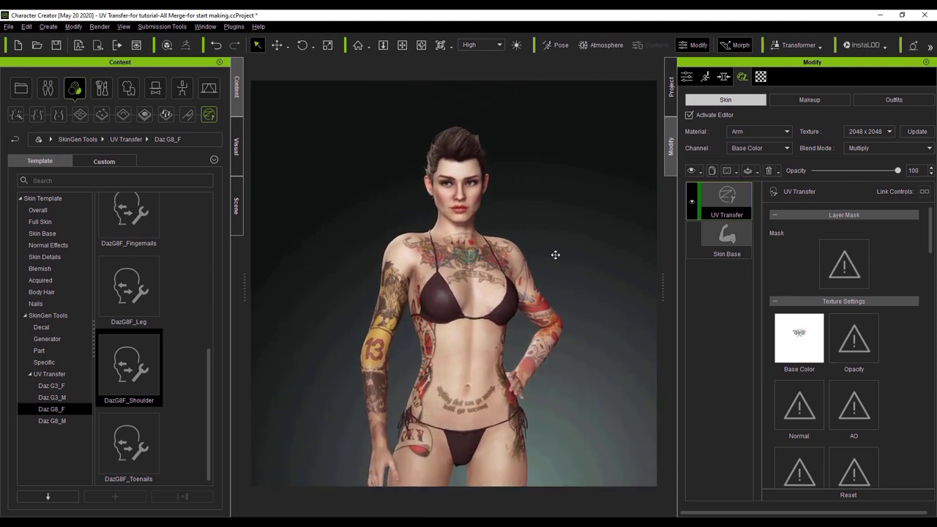
right_click_drag(565, 302, 528, 337)
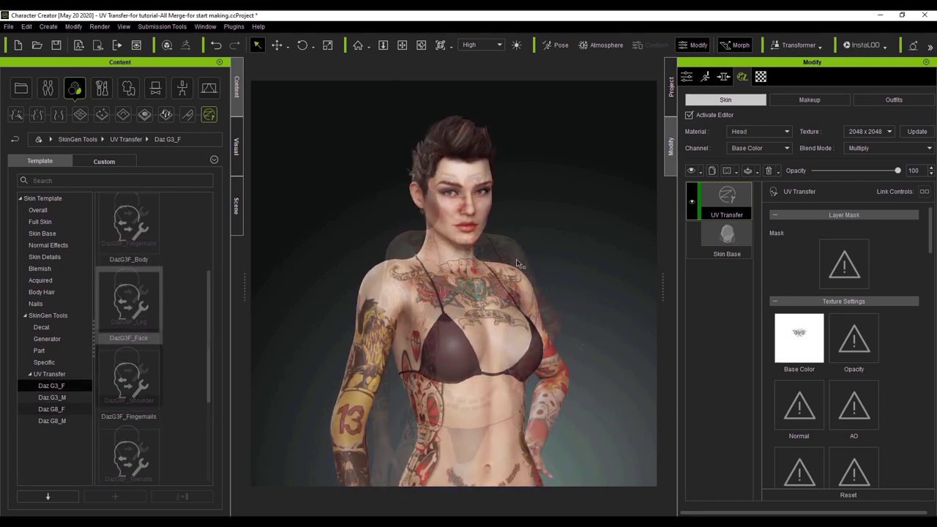
scroll(514, 330, "up", 5)
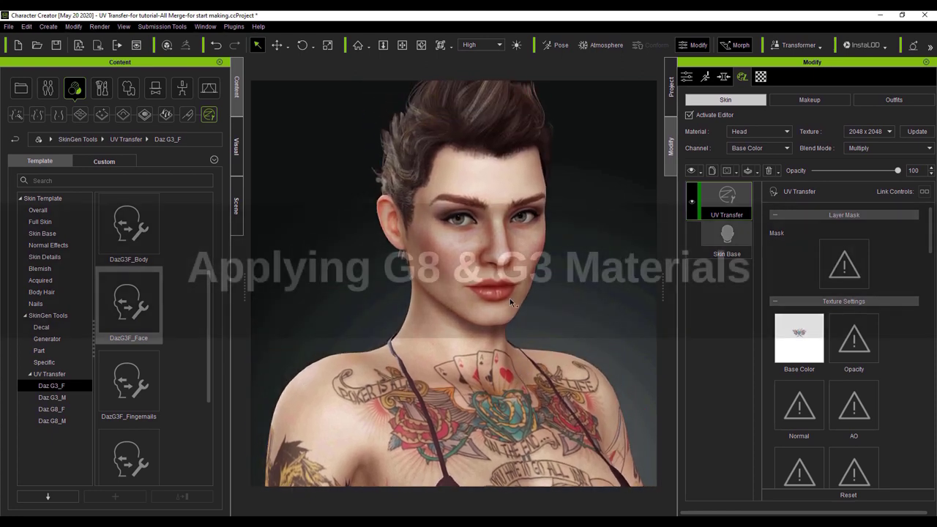
scroll(577, 340, "up", 5)
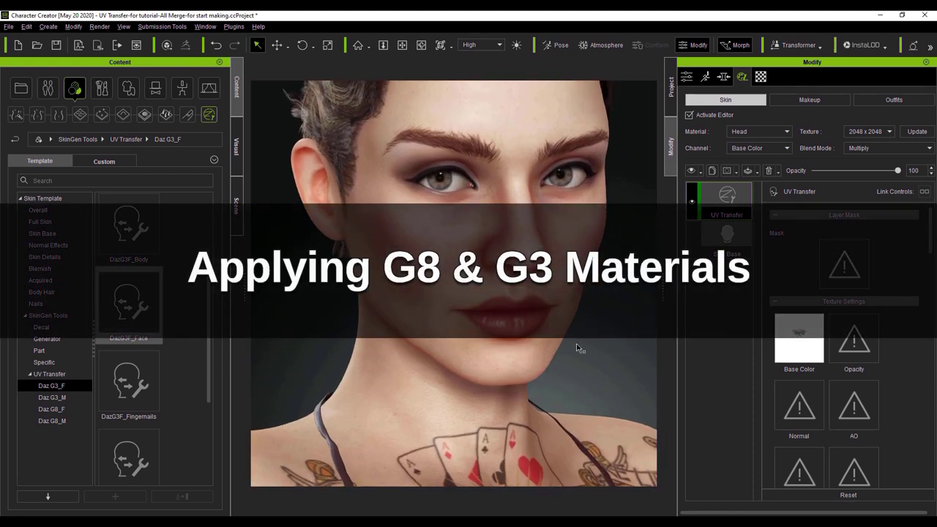
scroll(576, 341, "up", 8)
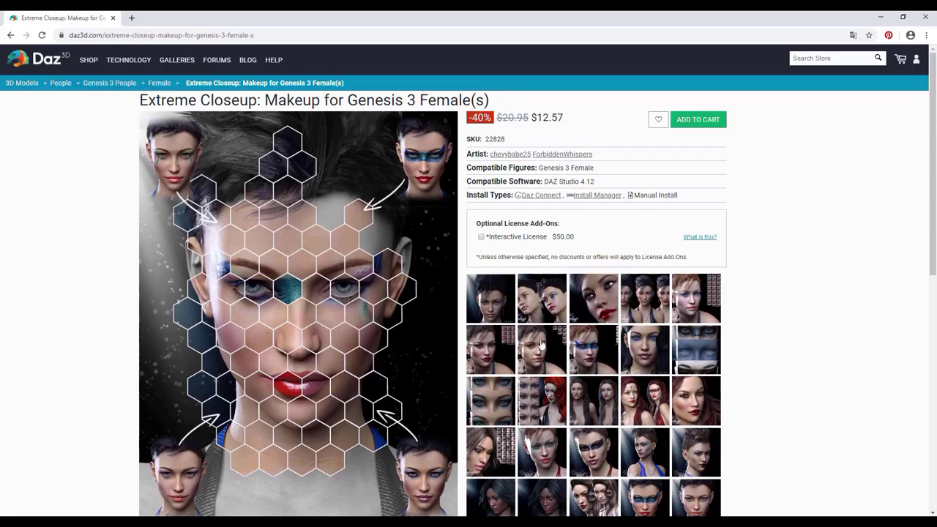
Look over the Daz 3D store page of Extreme Closeup: Makeup for Genesis 3 Female(s).
scroll(778, 334, "down", 2)
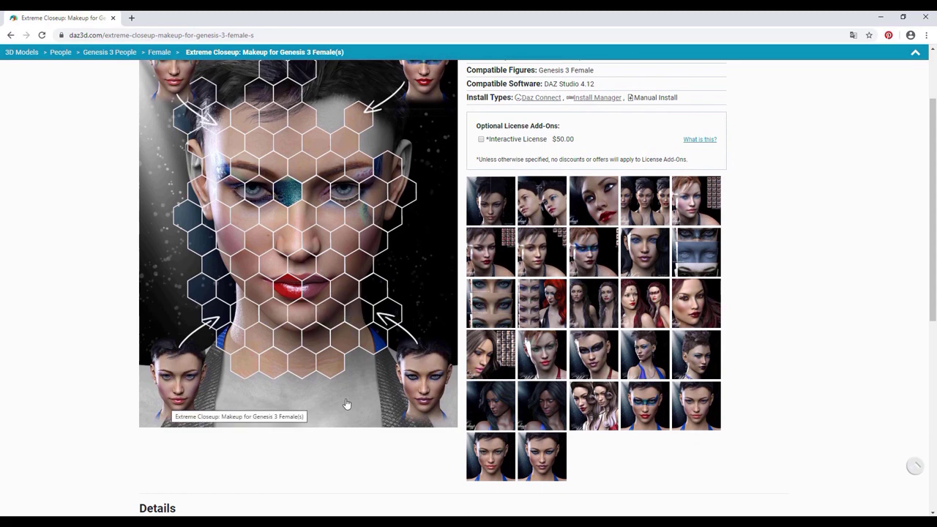
scroll(421, 391, "up", 1)
scroll(424, 308, "up", 2)
Switch to the runtime folder of lip textures, preview the images starting from fw-exlips01.png, and close the viewer.
key("alt+Tab")
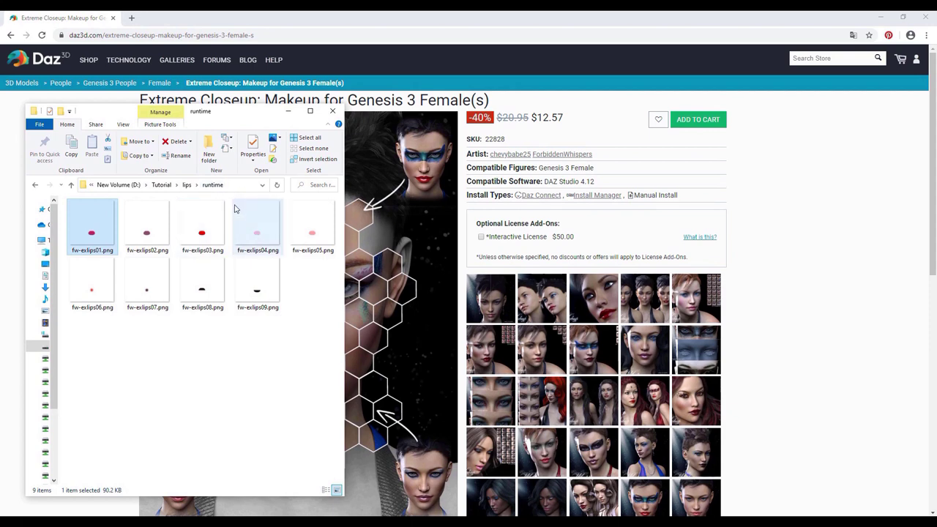
double_click(91, 233)
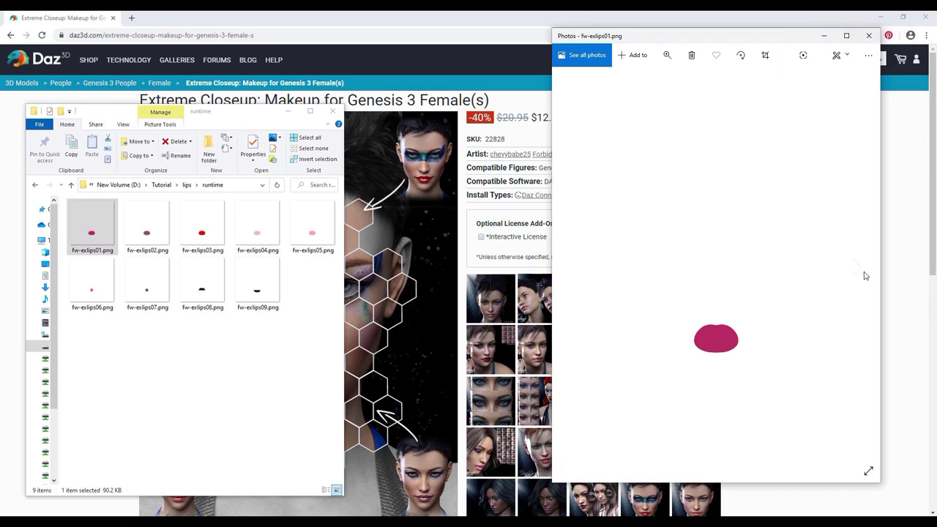
left_click(864, 269)
left_click(858, 268)
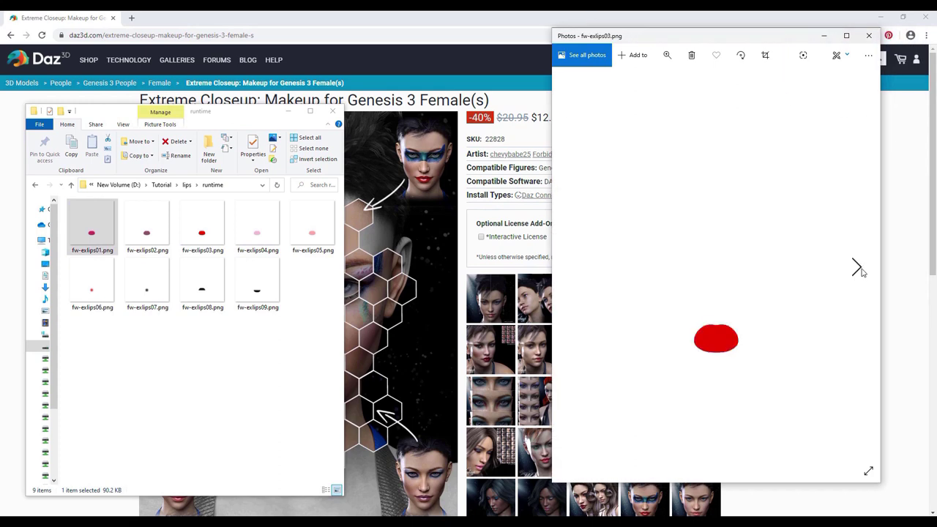
left_click(858, 269)
left_click(869, 35)
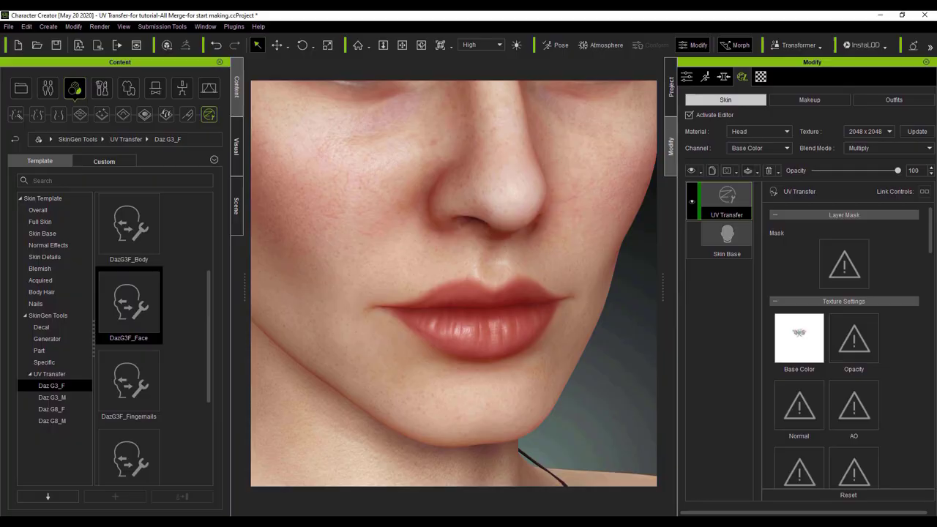
Rename the Head material's existing UV Transfer layer to G8F_BackSkull.
key("alt+Tab")
left_click_drag(540, 164, 607, 177)
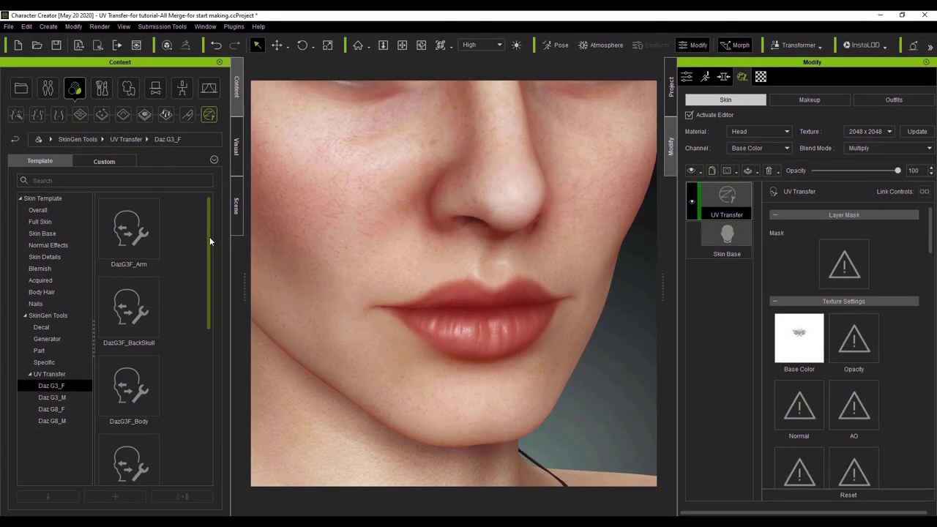
right_click(734, 215)
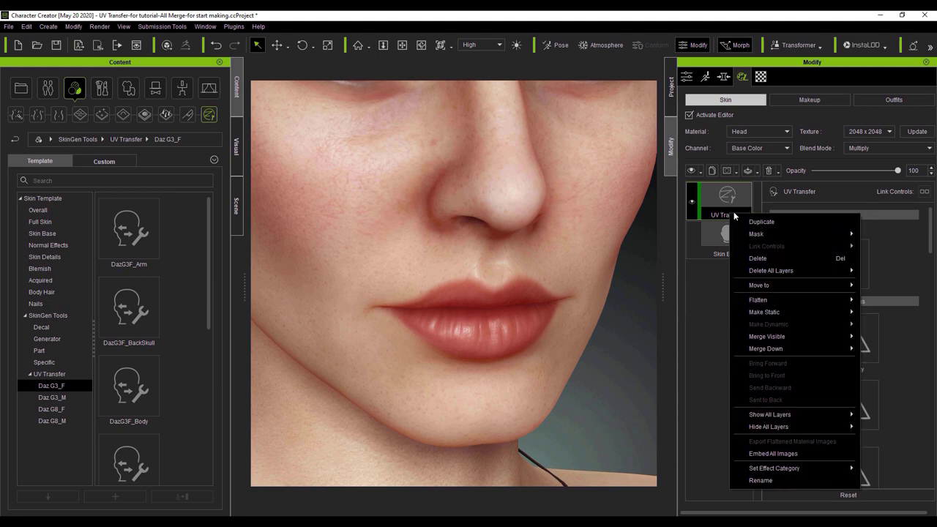
left_click(762, 481)
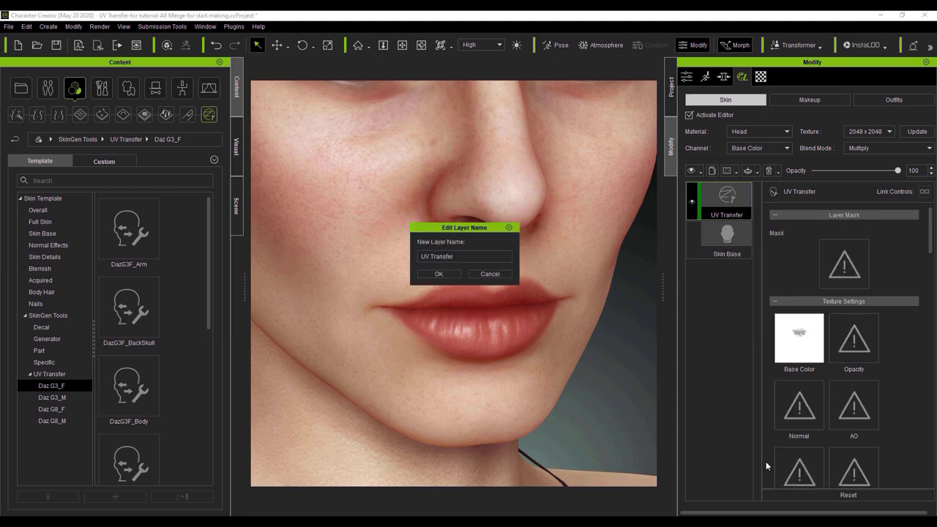
key("BackSpace")
key("BackSpace")
key("BackSpace")
key("BackSpace")
key("BackSpace")
key("BackSpace")
key("BackSpace")
key("BackSpace")
key("BackSpace")
key("BackSpace")
type("G")
left_click(438, 274)
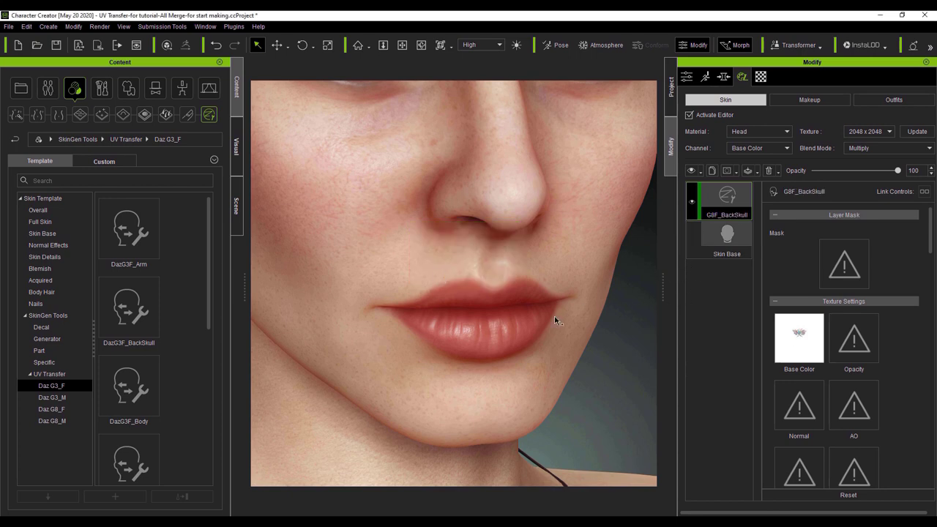
Add a DazG3F_Face UV Transfer layer to the Head material and rename it G3F_Lip.
left_click_drag(210, 317, 209, 368)
left_click_drag(121, 353, 505, 270)
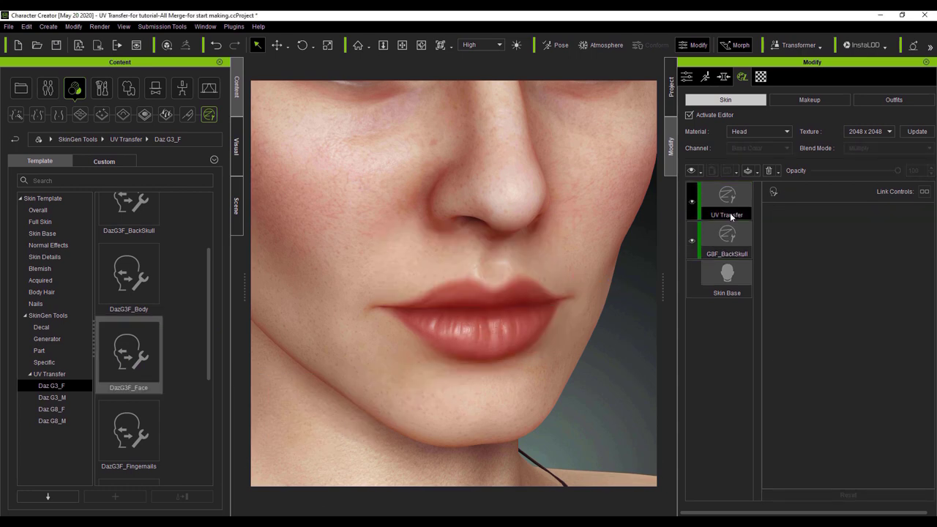
right_click(730, 213)
left_click(762, 481)
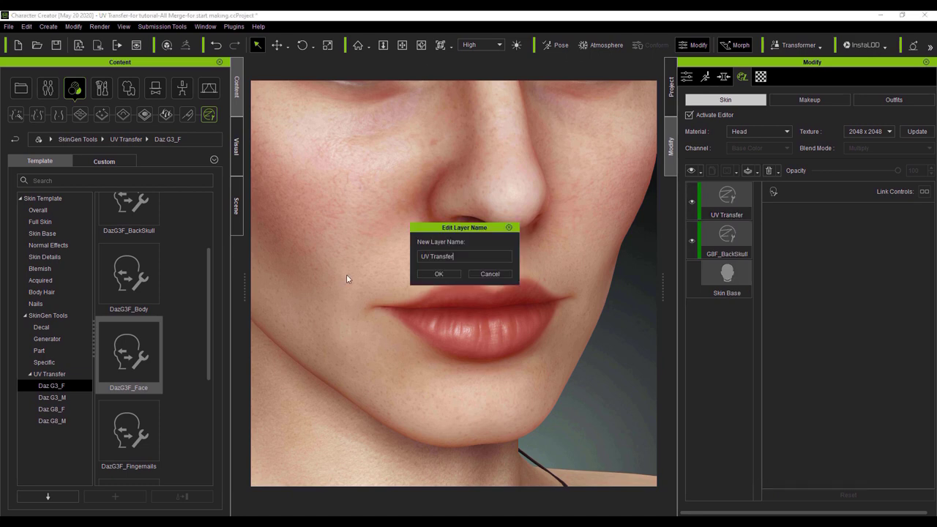
type("G3F_Lip")
left_click(439, 274)
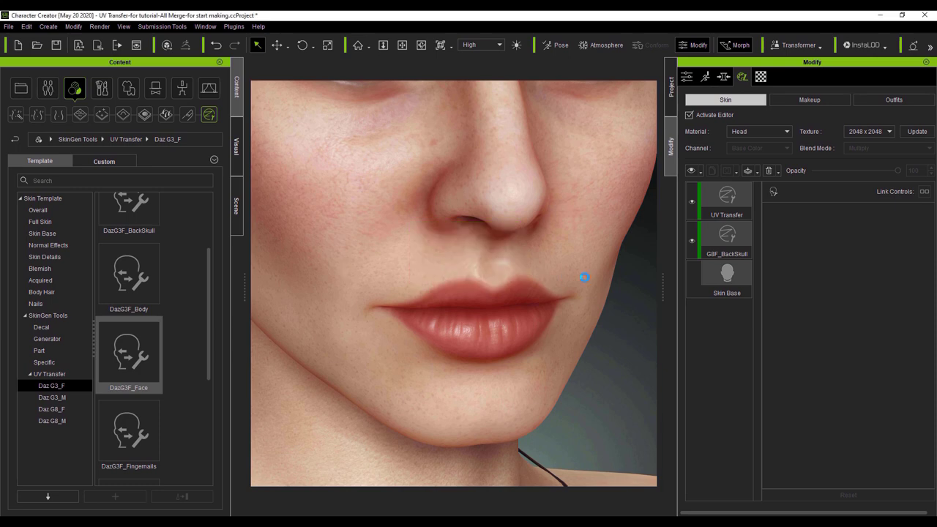
Load fw-exlips01.png from the runtime folder as the Base Color of the G3F_Lip layer.
left_click(275, 510)
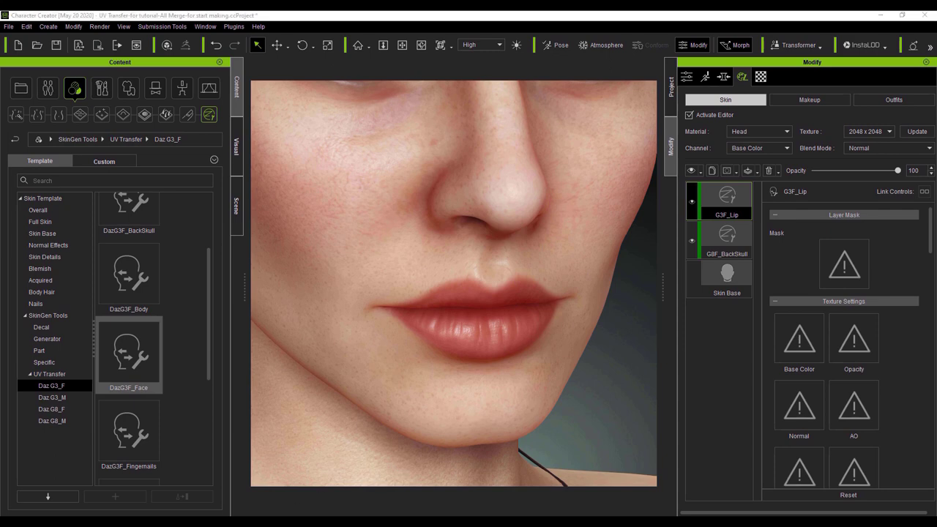
left_click_drag(85, 220, 807, 361)
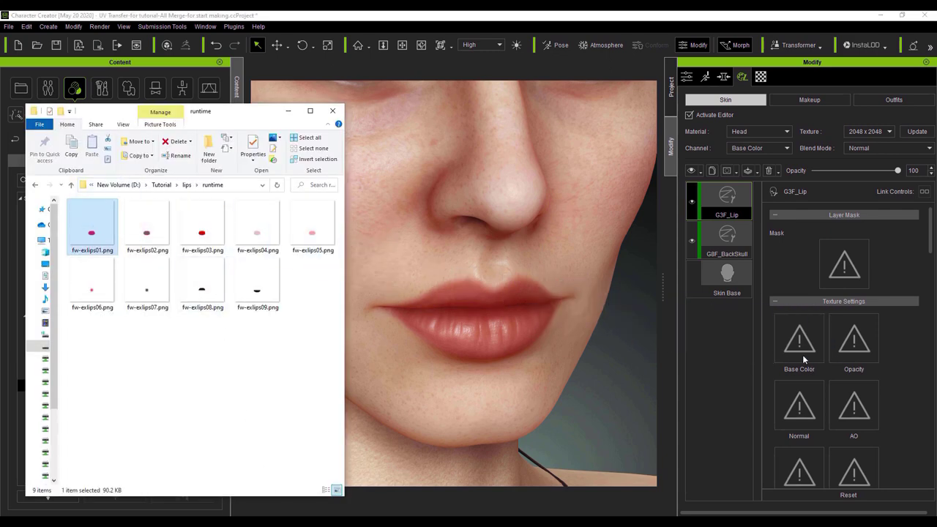
left_click(288, 111)
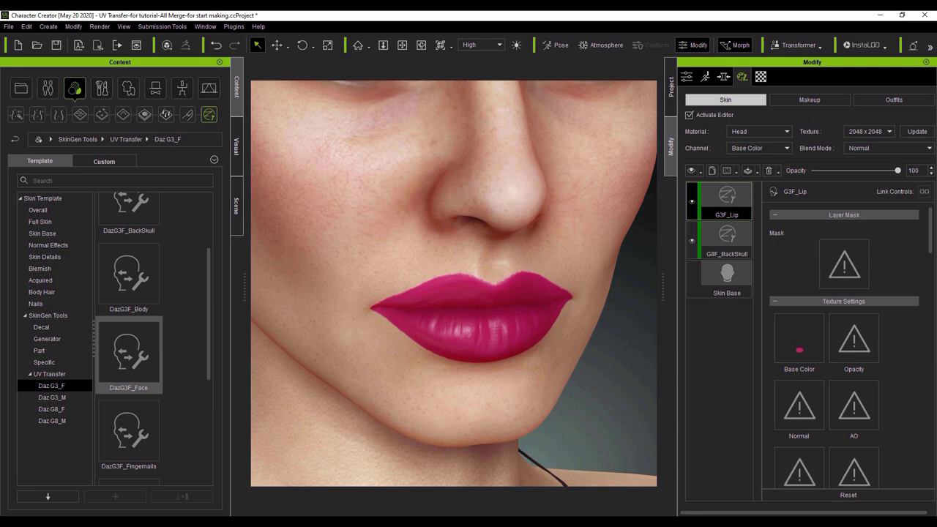
Load G3Female_Lip Mask.png from the UV Transfer Mask folder as the Opacity texture of the G3F_Lip layer.
left_click(337, 491)
left_click_drag(286, 351, 657, 389)
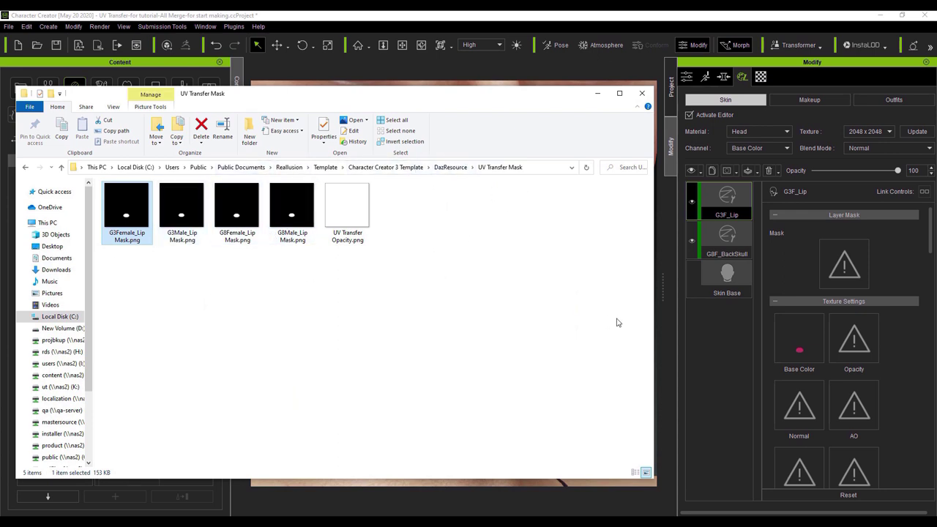
left_click_drag(657, 310, 332, 310)
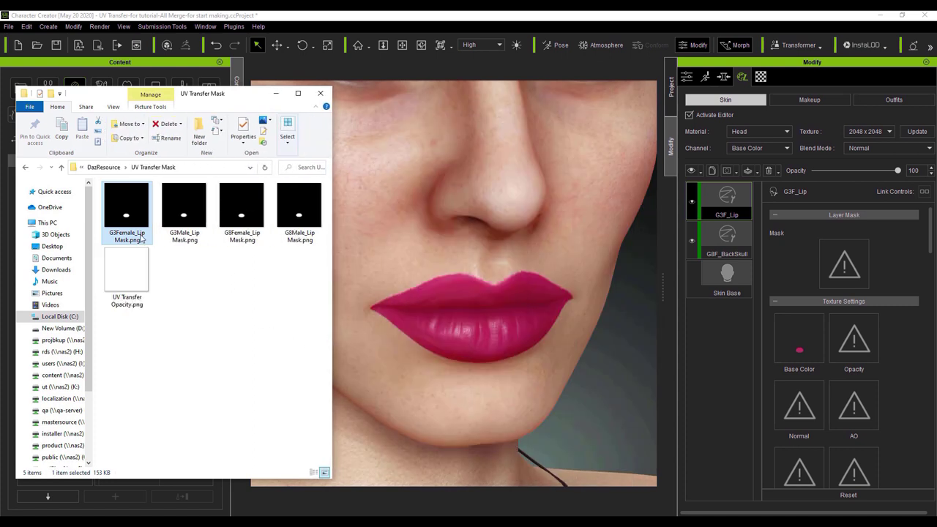
mouse_move(131, 218)
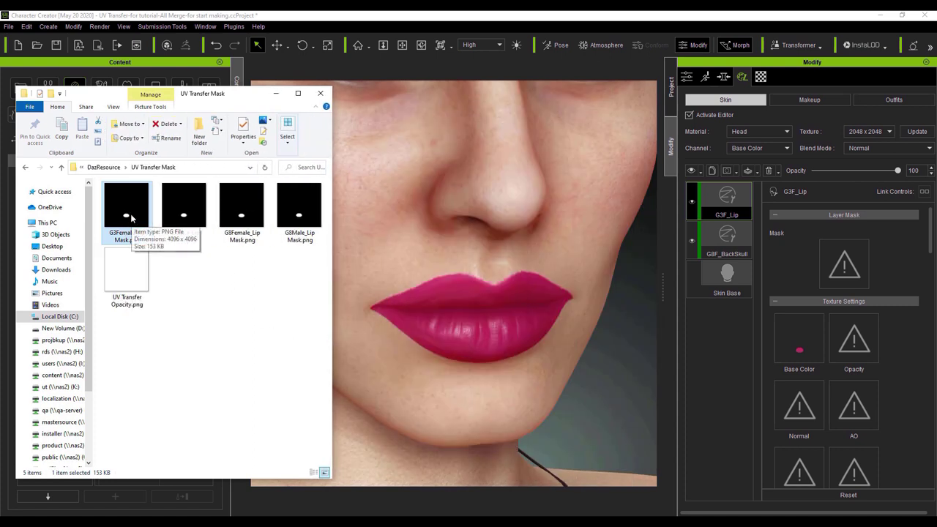
left_click_drag(131, 217, 861, 355)
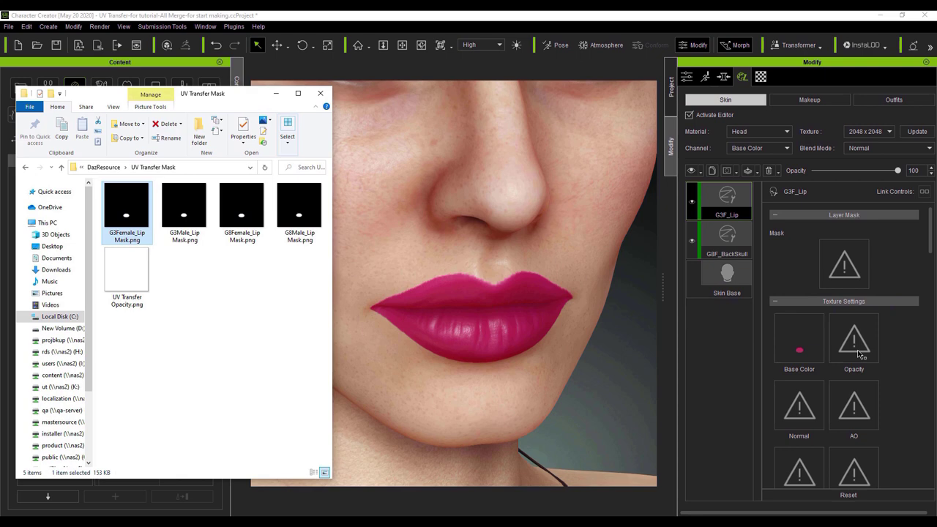
left_click(597, 377)
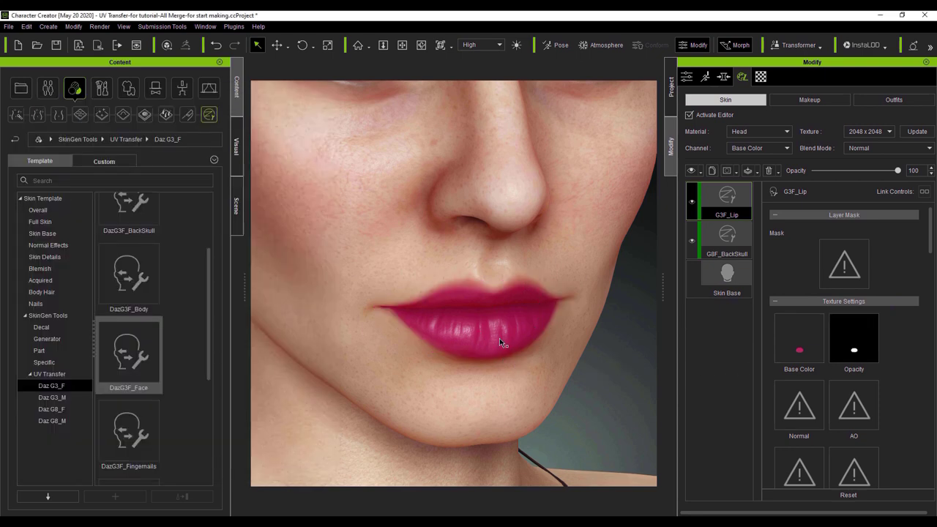
Set the Y offset of the G3F_Lip layer to 0.01 and collapse its setting sections.
scroll(928, 261, "down", 10)
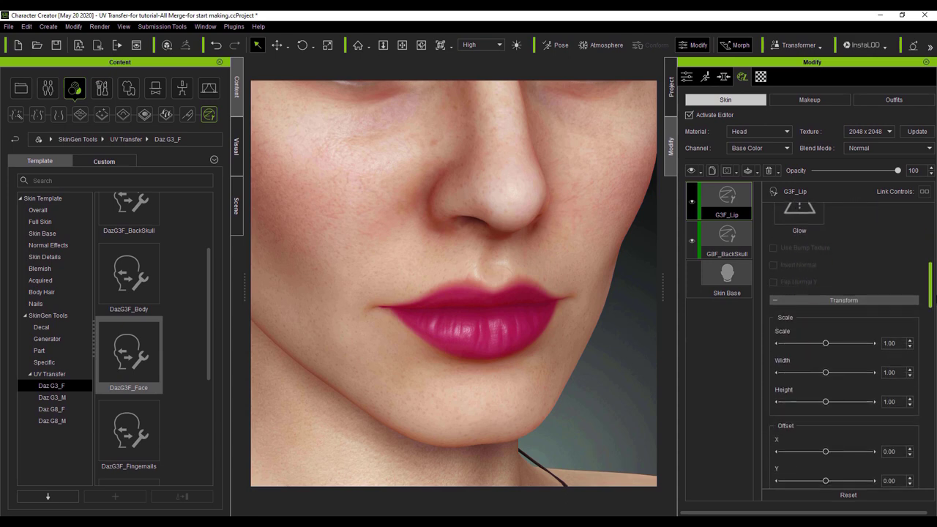
scroll(894, 359, "down", 3)
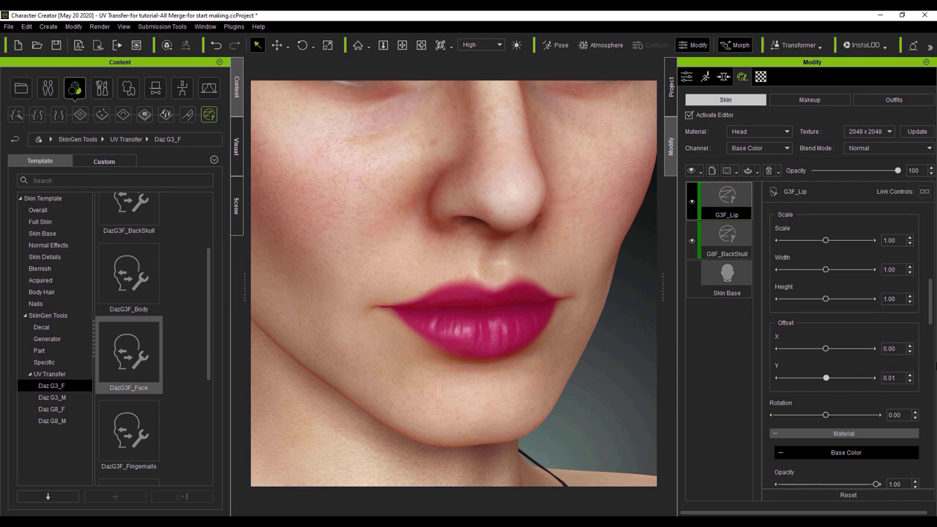
scroll(930, 322, "up", 12)
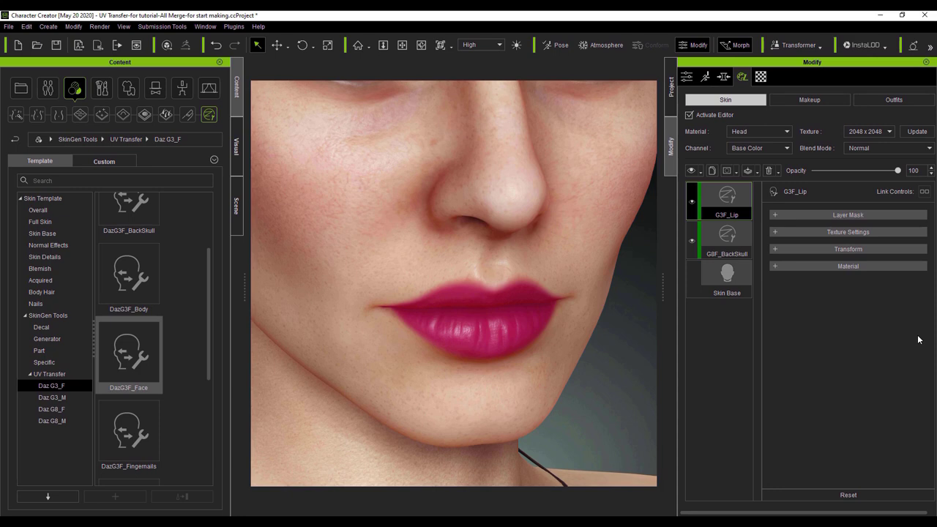
Set the Outside Blur of the G3F_Lip layer's opacity material to 6.56.
left_click(871, 233)
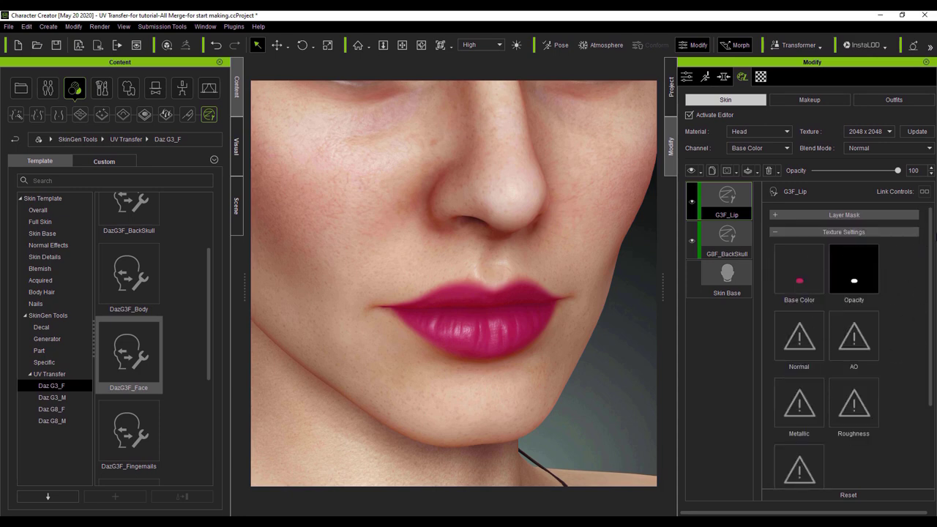
left_click_drag(933, 218, 932, 441)
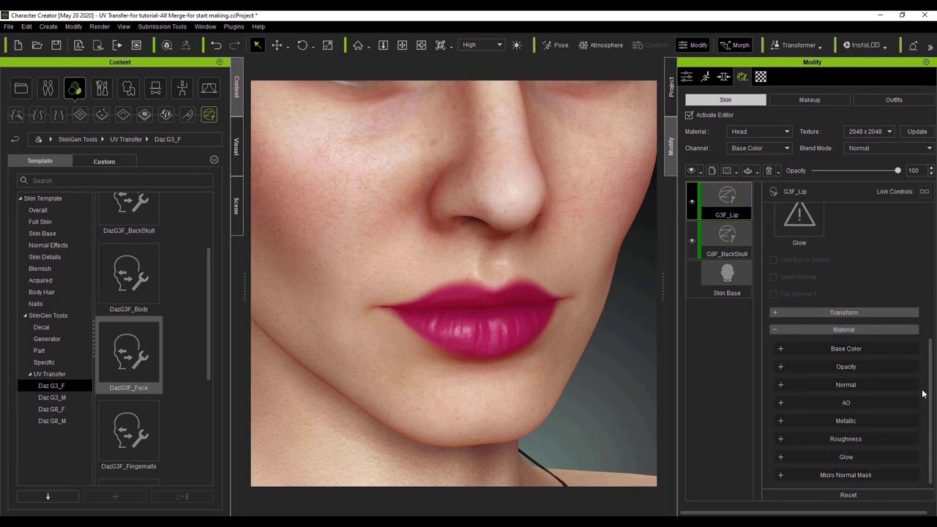
left_click(864, 373)
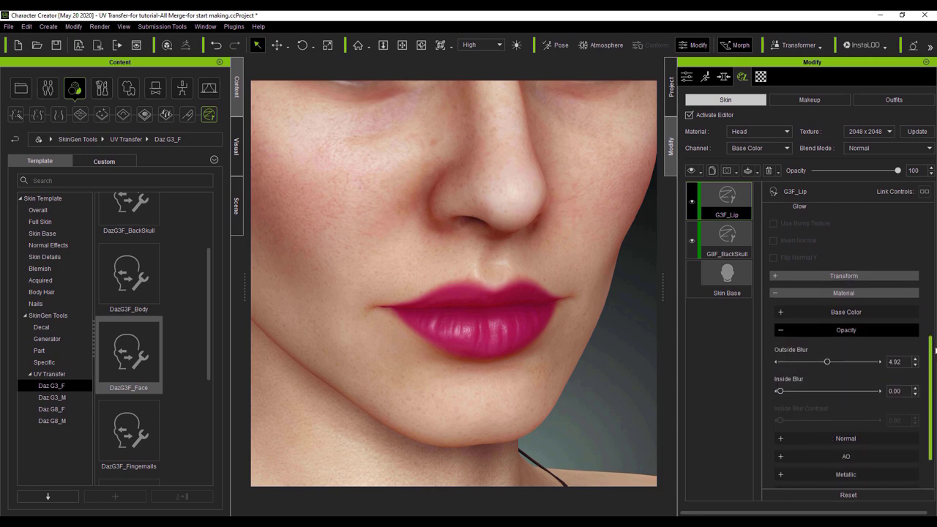
scroll(542, 383, "up", 3)
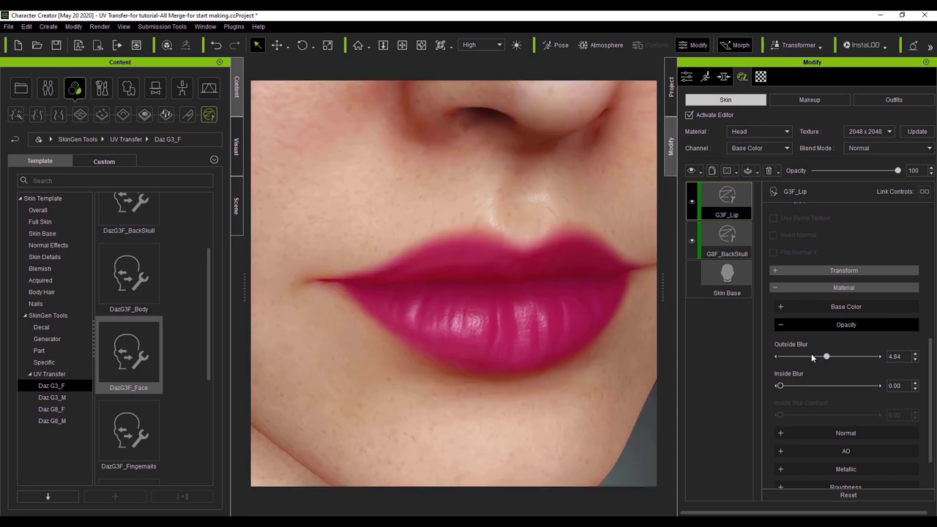
left_click_drag(780, 356, 843, 365)
Set the G3F_Lip opacity's Inside Blur to 6.35 and Inside Blur Contrast to 0.58, comparing the lips with the layer hidden and shown.
left_click_drag(782, 389, 847, 386)
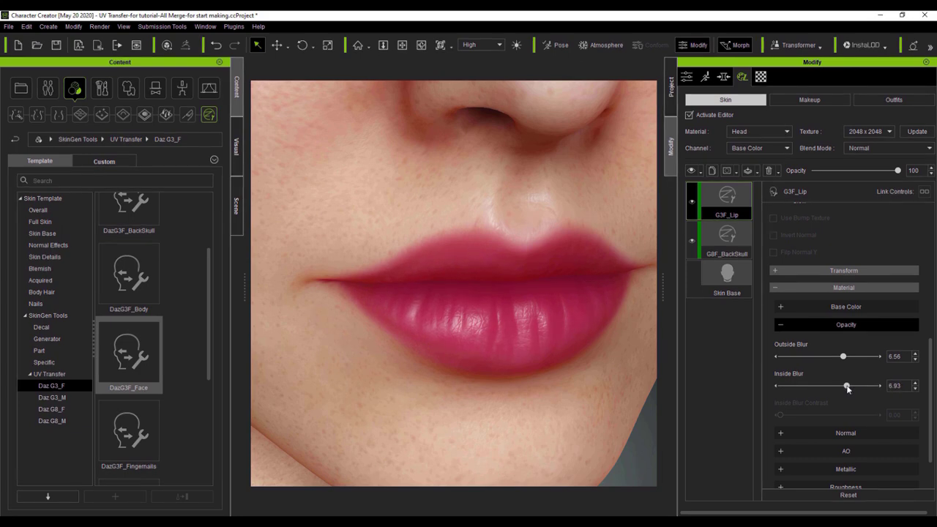
left_click_drag(848, 389, 810, 389)
left_click(692, 202)
left_click(692, 205)
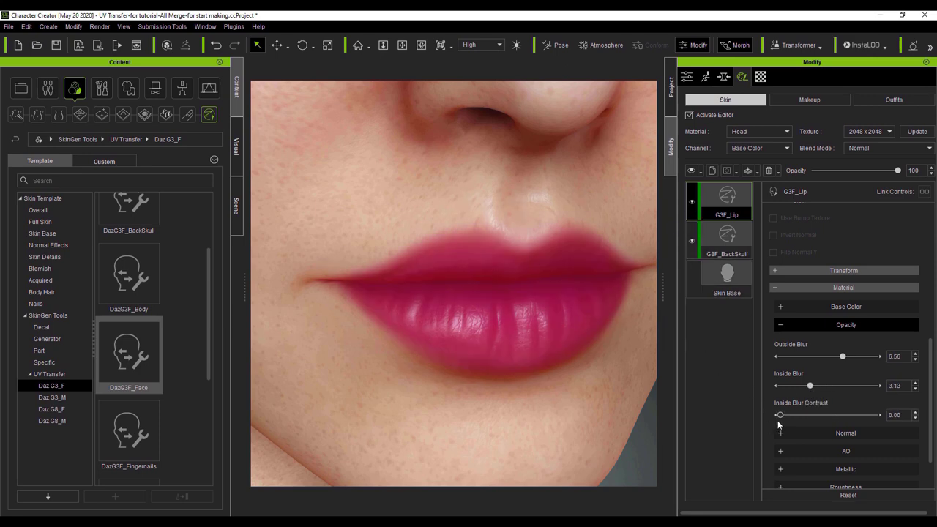
left_click_drag(784, 413, 815, 415)
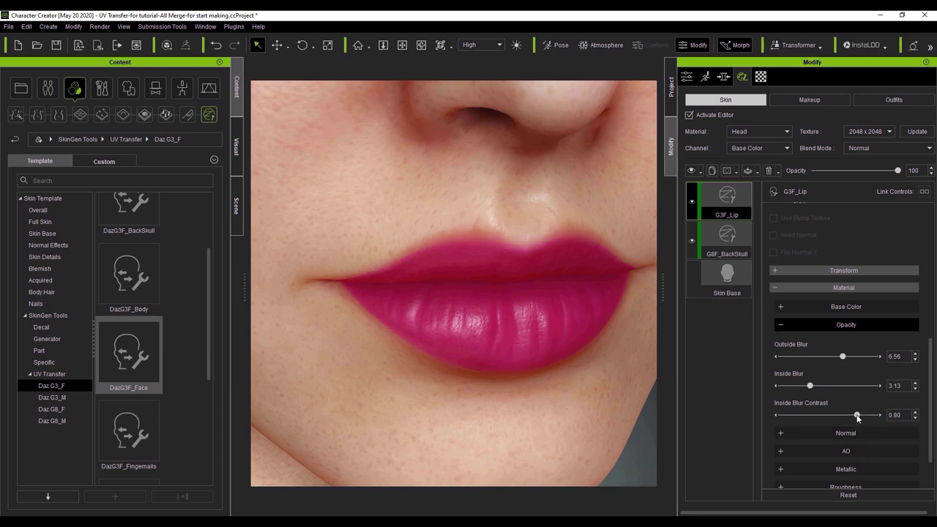
left_click_drag(879, 414, 841, 388)
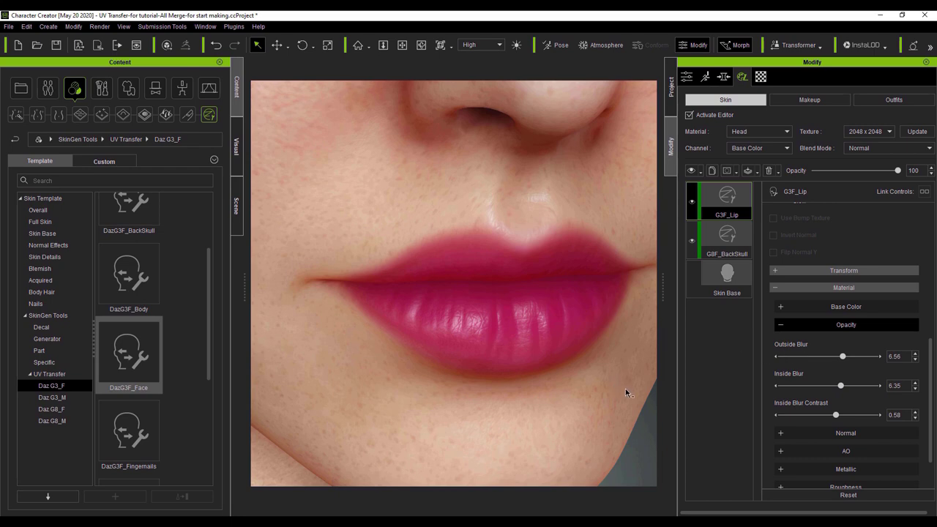
scroll(593, 414, "down", 10)
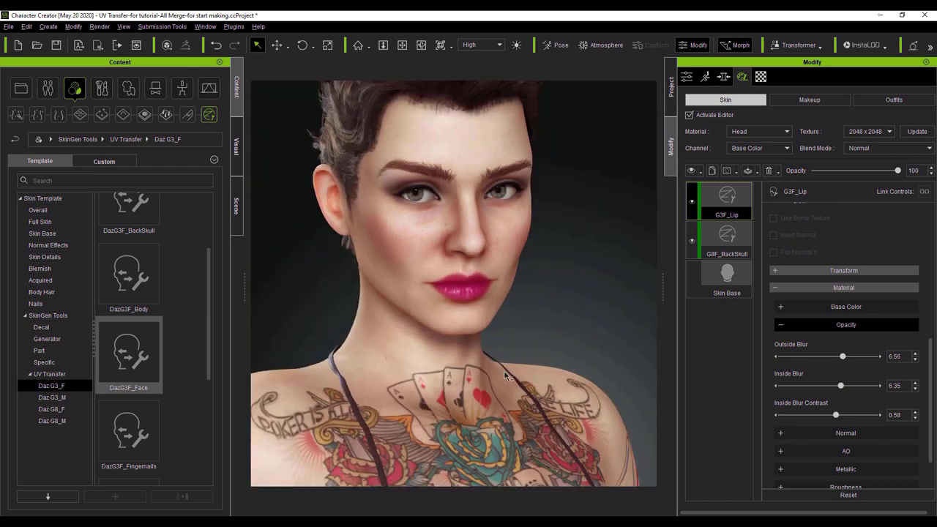
right_click_drag(505, 376, 732, 469)
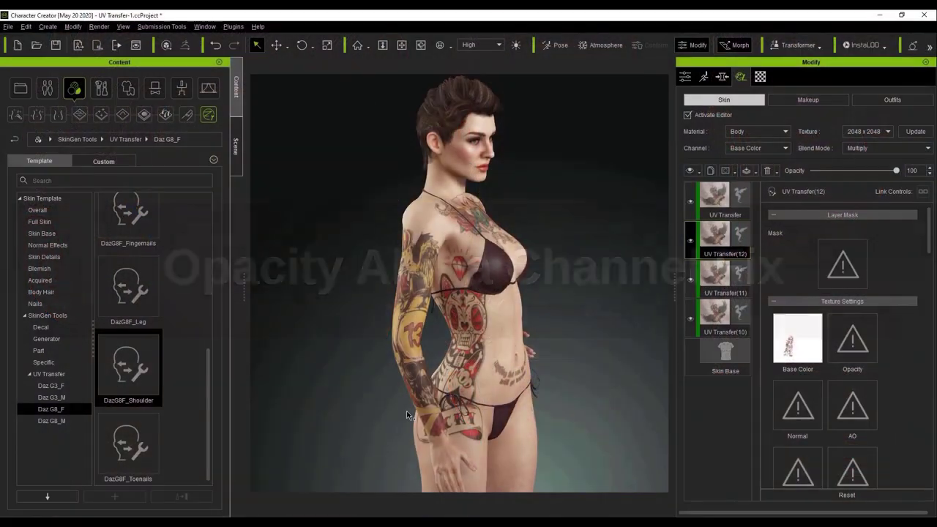
Shift the UV Transfer(12) tattoo layer on the Body material to an X offset of 0.52.
scroll(489, 388, "up", 3)
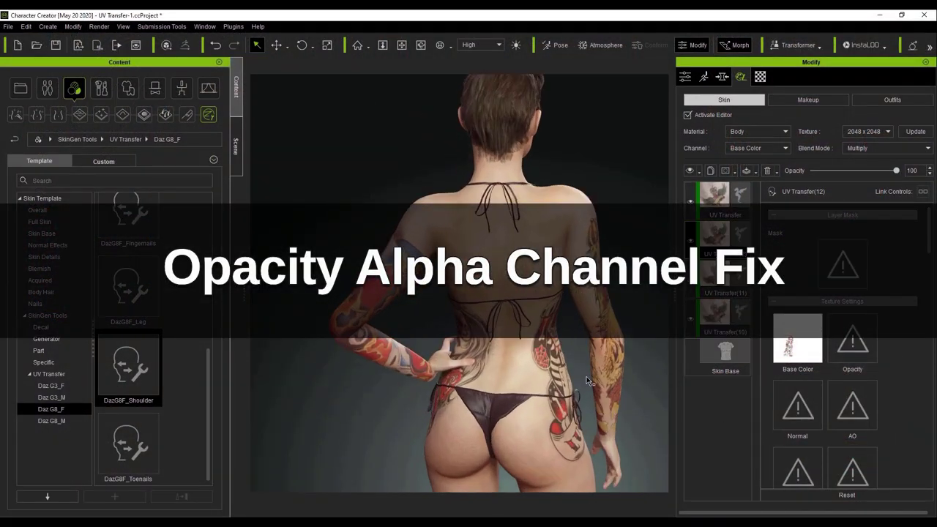
left_click_drag(929, 235, 933, 312)
left_click_drag(839, 304, 837, 303)
scroll(512, 236, "up", 5)
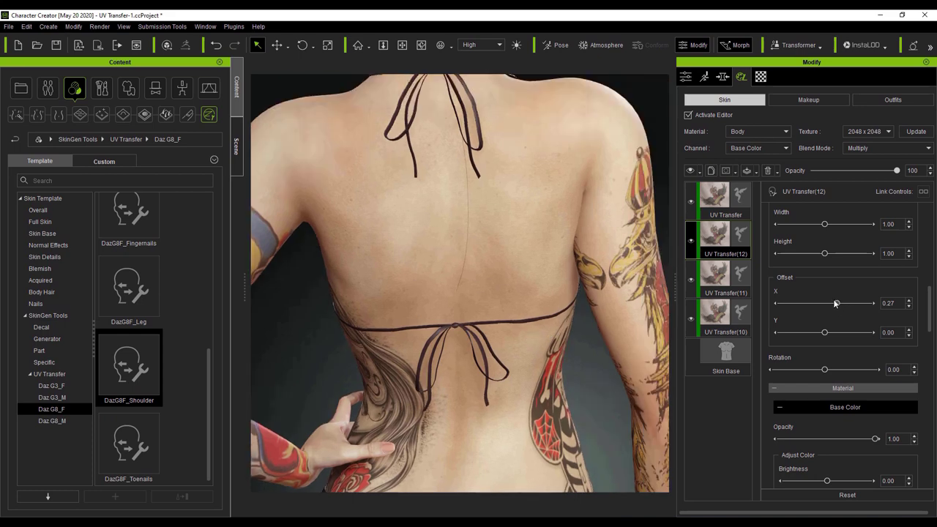
left_click_drag(836, 303, 846, 308)
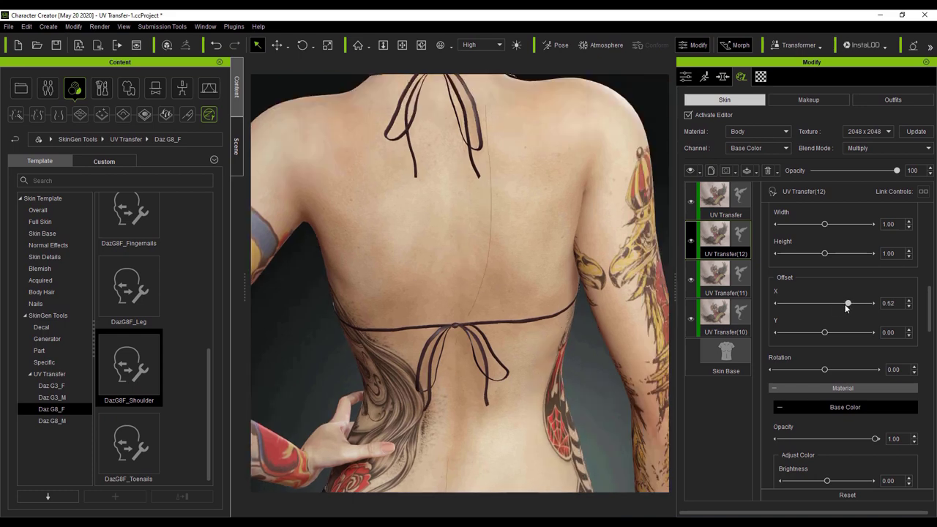
Preview UV Transfer Opacity.png in the DazResource UV Transfer Mask folder and load it as the Opacity texture of the UV Transfer(12) layer.
left_click_drag(930, 322, 931, 240)
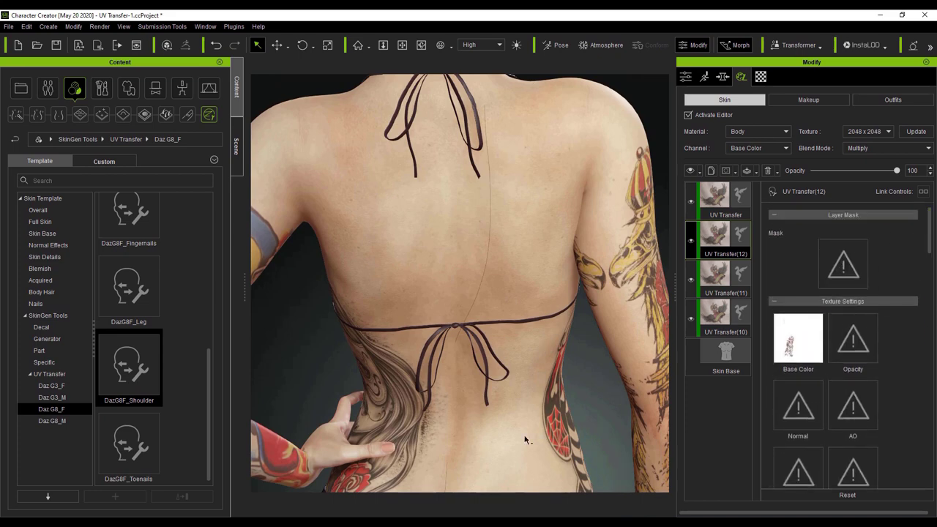
key("alt+Tab")
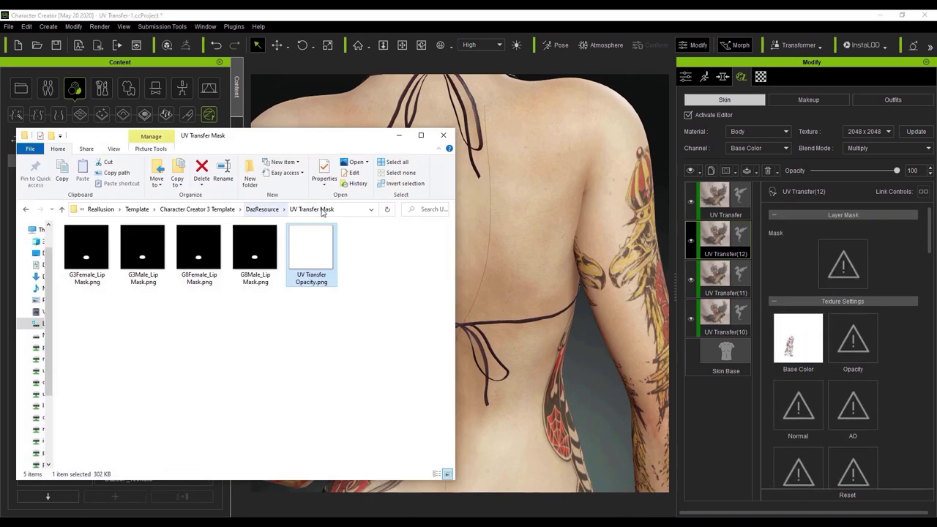
left_click(350, 210)
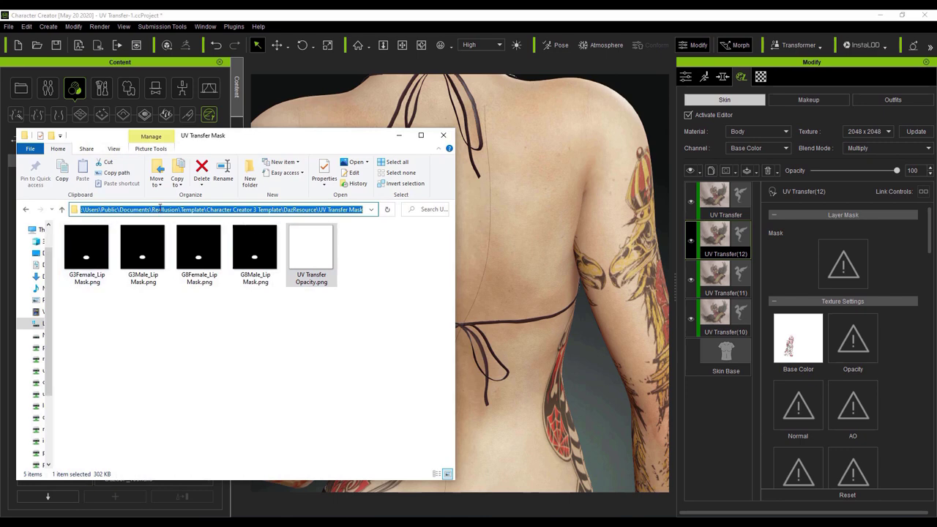
left_click_drag(283, 209, 293, 210)
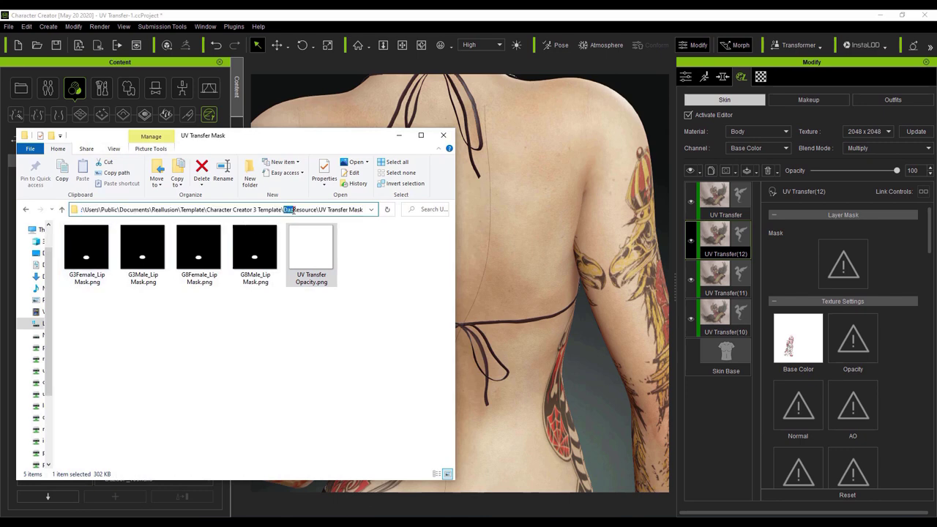
left_click(322, 278)
double_click(315, 265)
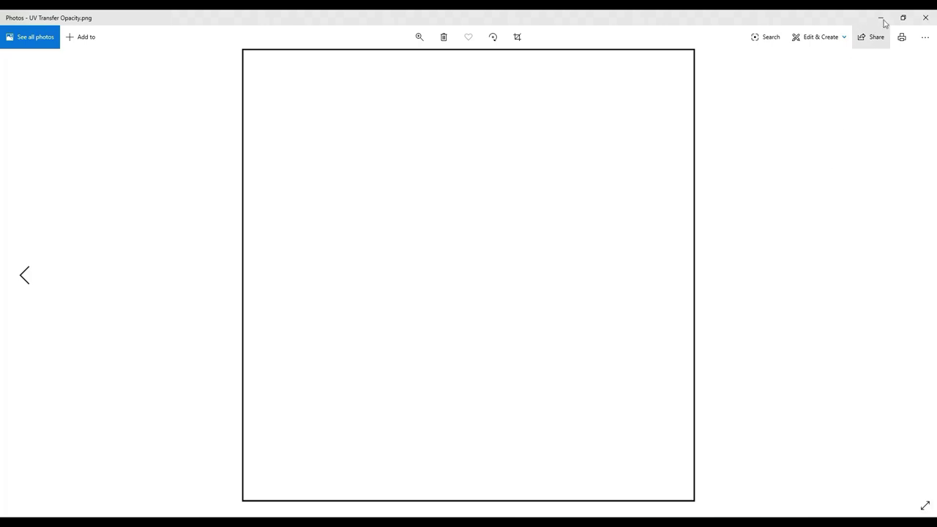
left_click(933, 18)
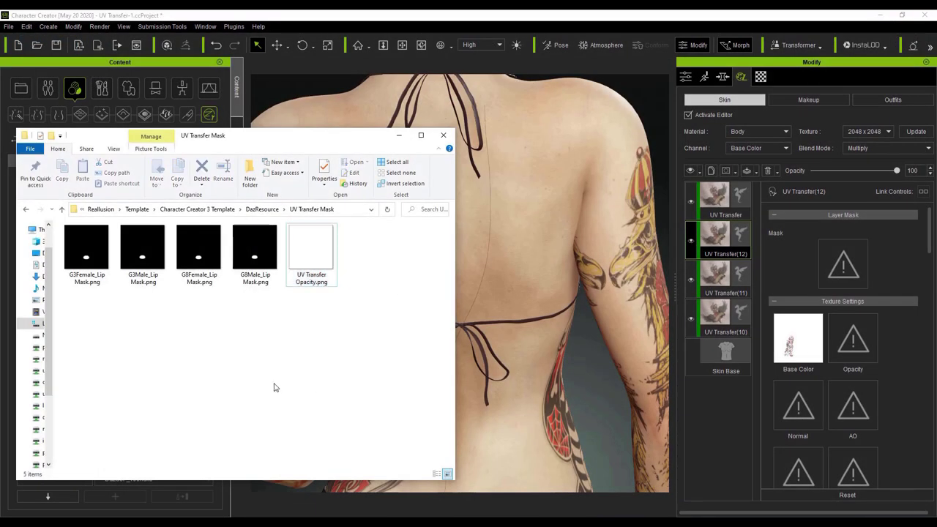
left_click_drag(300, 268, 861, 359)
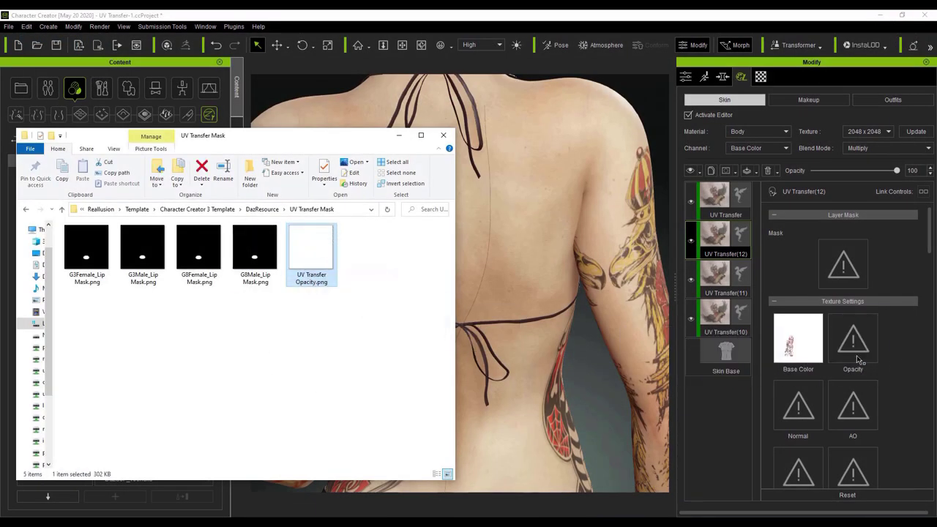
left_click(592, 389)
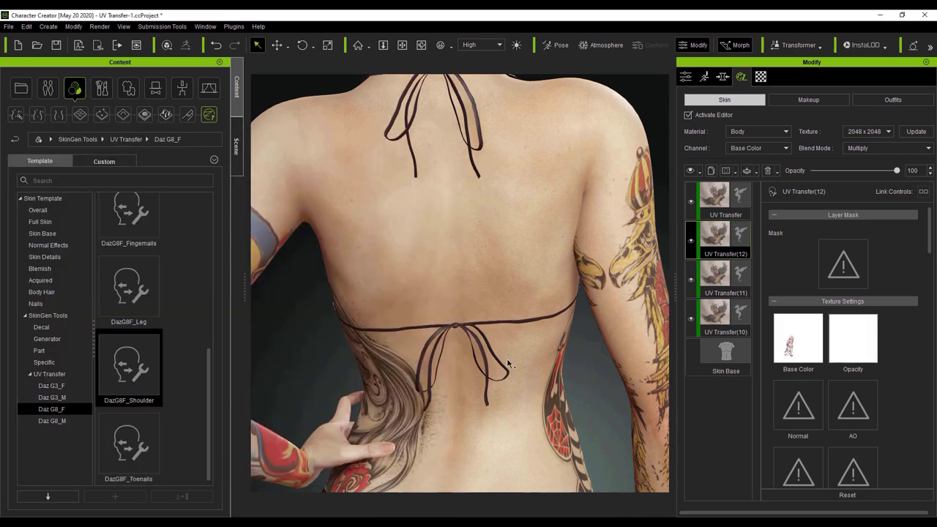
Set the X offset of the UV Transfer(12) layer to 0.15.
scroll(811, 350, "down", 10)
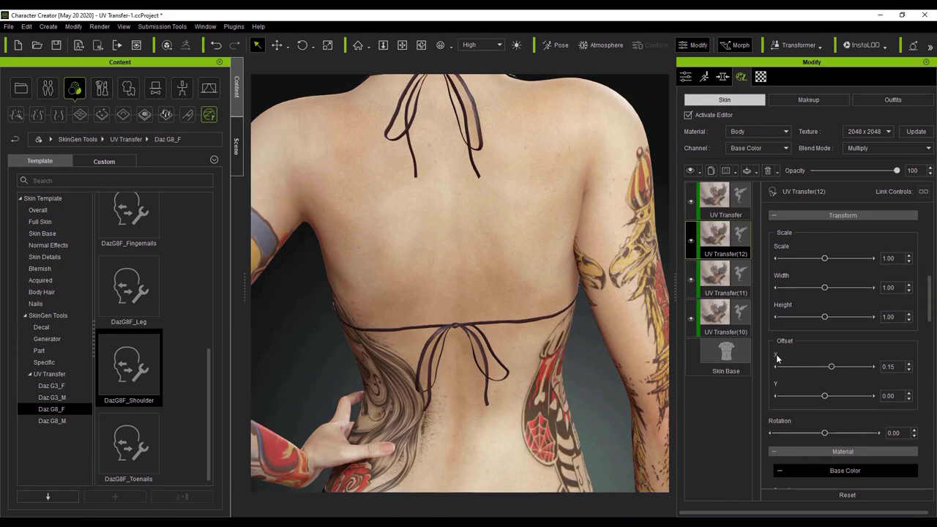
right_click_drag(531, 356, 481, 355)
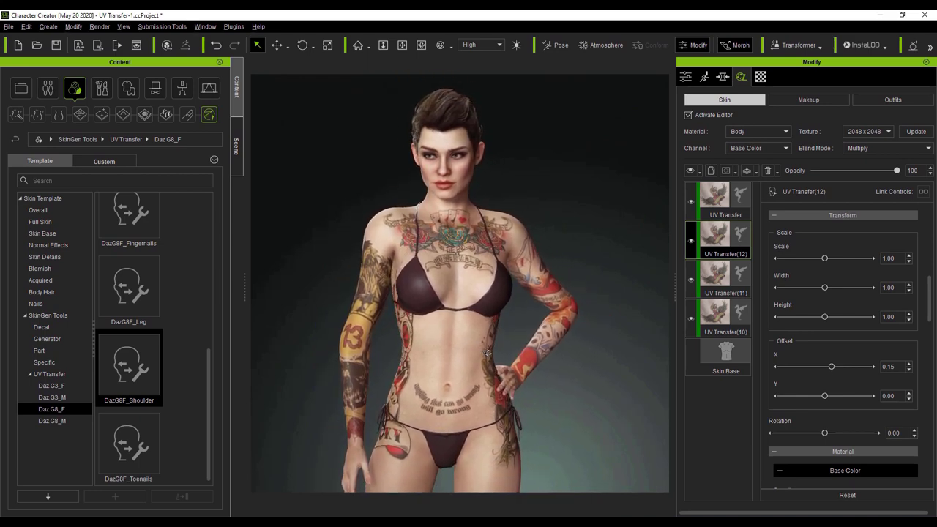